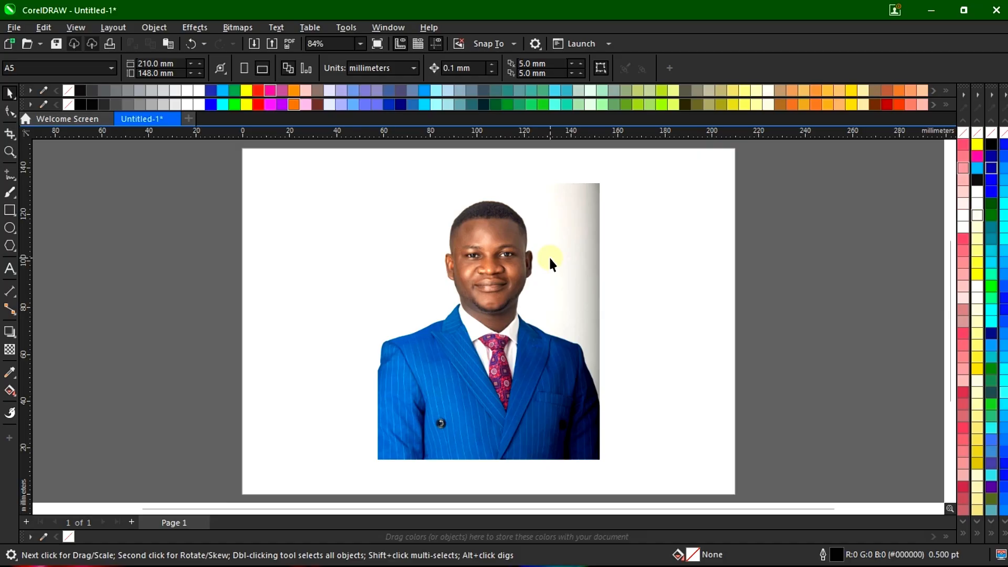
# Convert the portrait photo to a bitmap at 400 dpi in RGB Color (24-bit), with anti-aliasing and transparent background enabled
pyautogui.click(520, 338)
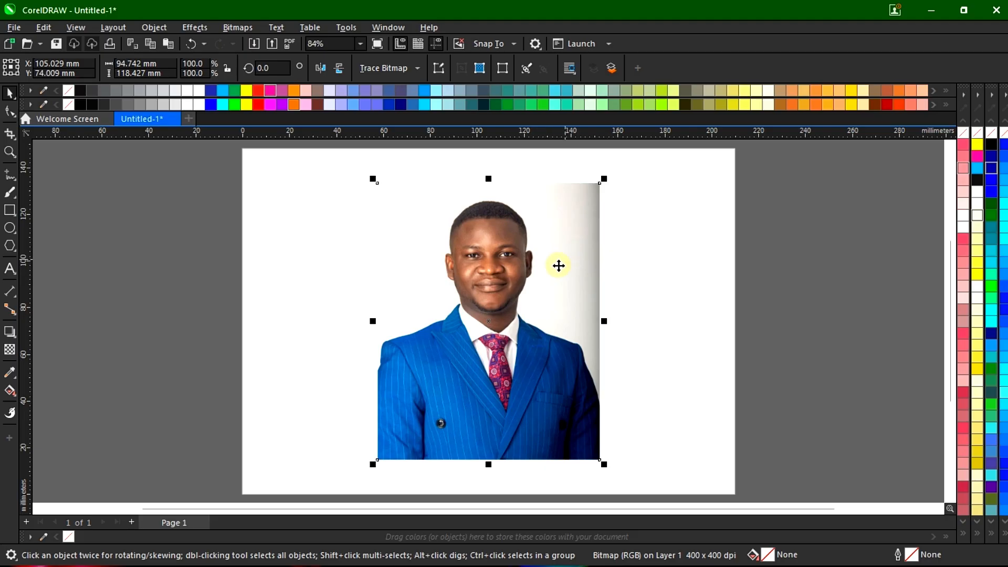
pyautogui.click(496, 304)
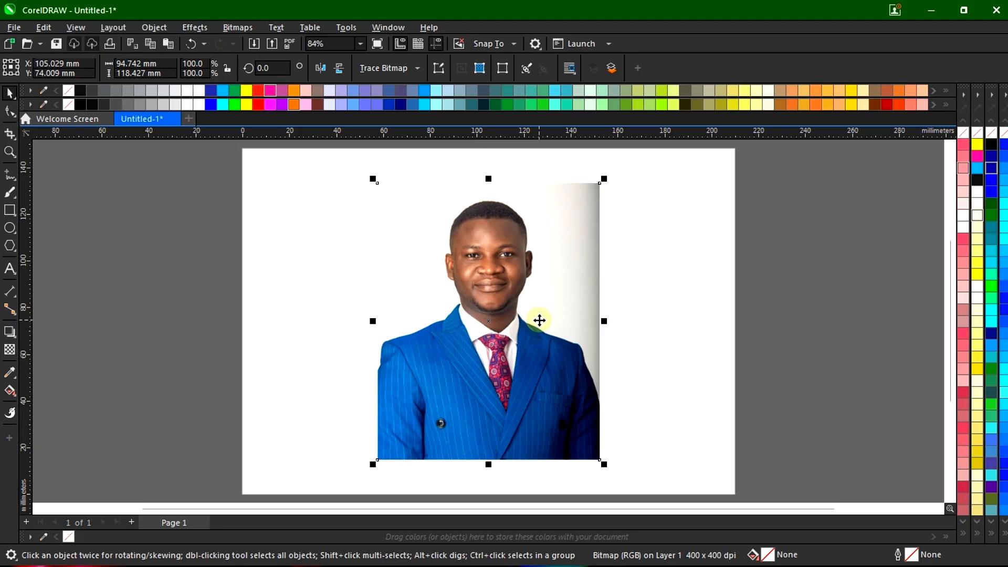
pyautogui.click(236, 29)
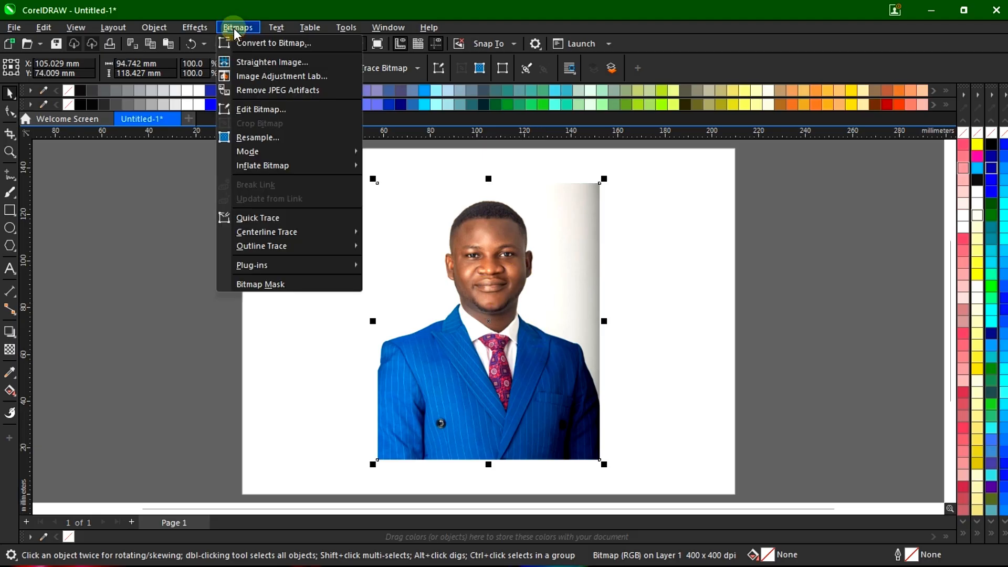
pyautogui.click(262, 43)
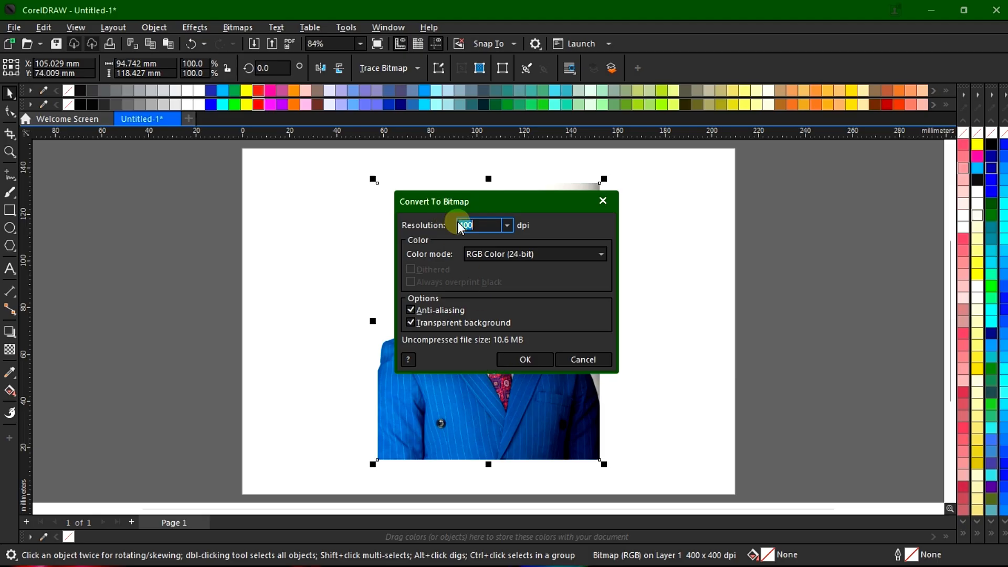
pyautogui.click(486, 255)
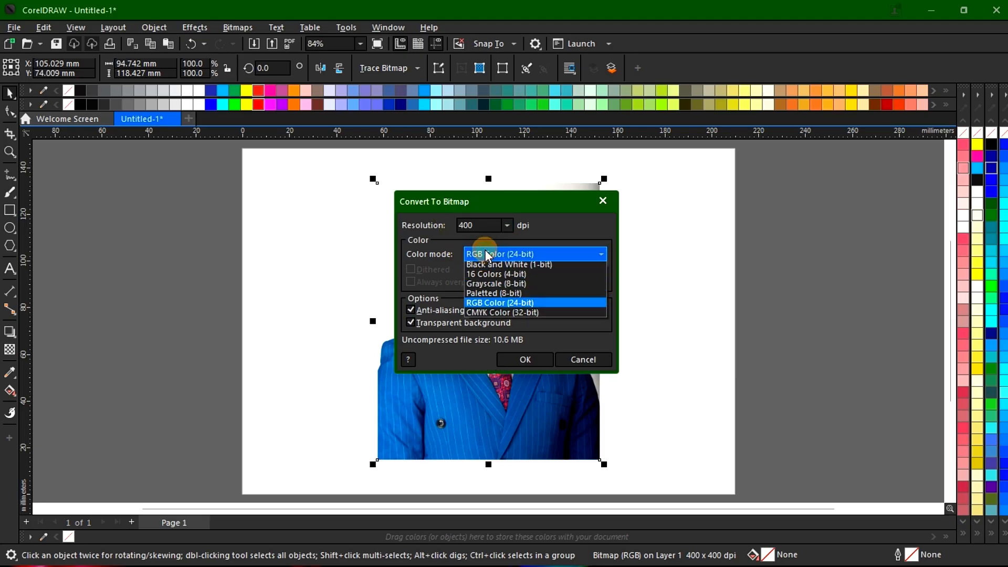
pyautogui.click(480, 295)
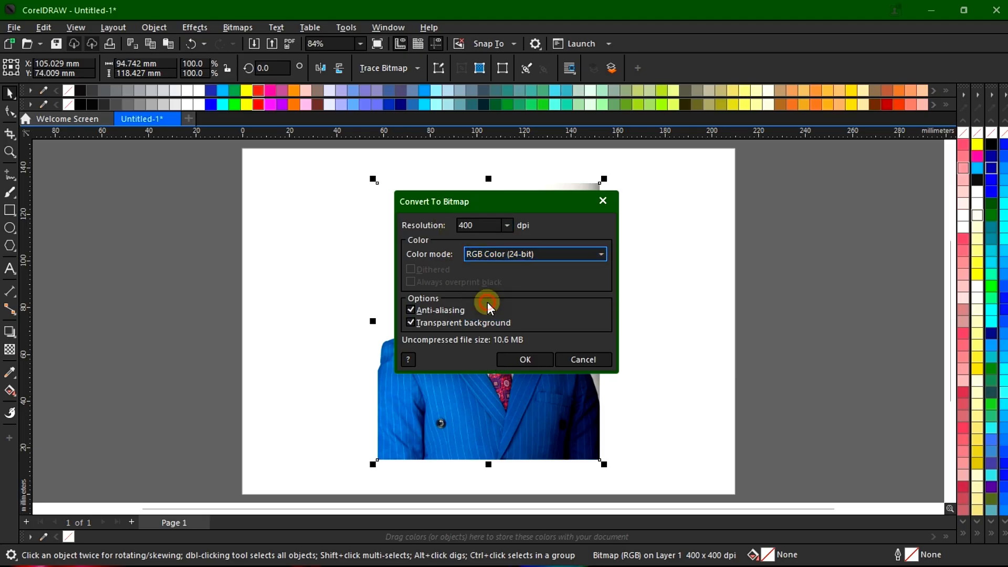
pyautogui.click(525, 360)
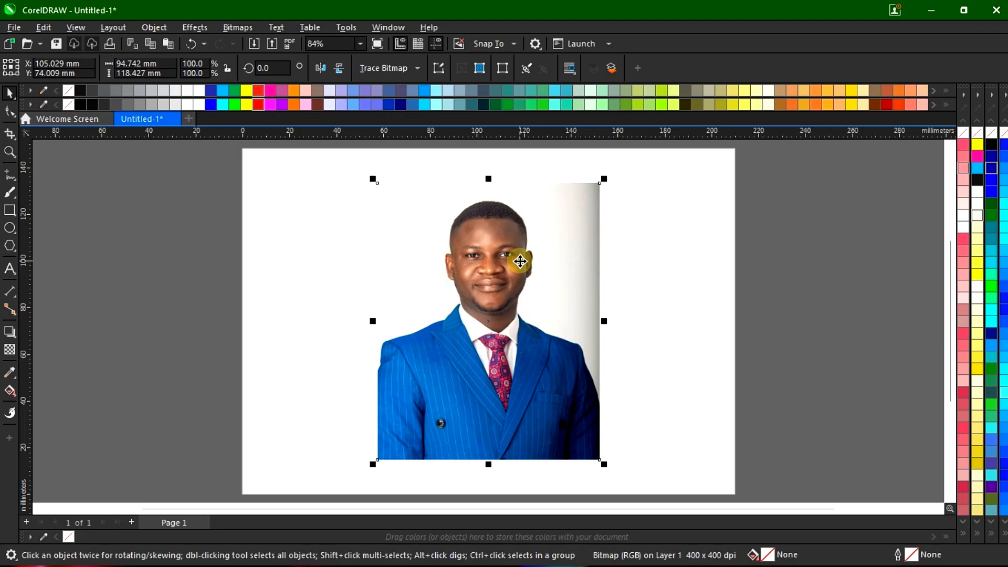
# Open the portrait photo in the Image Adjustment Lab and select the temperature value for editing
pyautogui.click(248, 30)
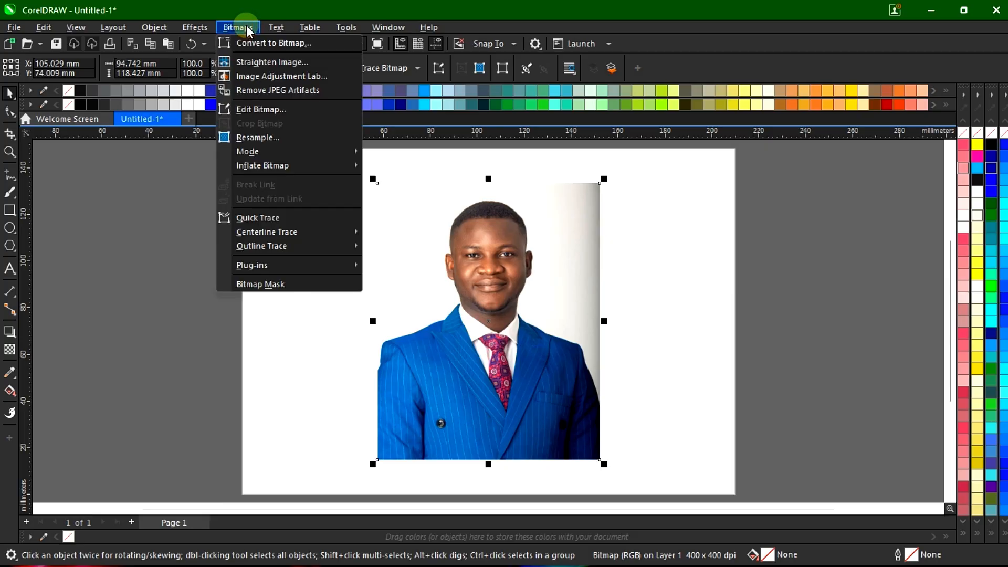
pyautogui.click(268, 76)
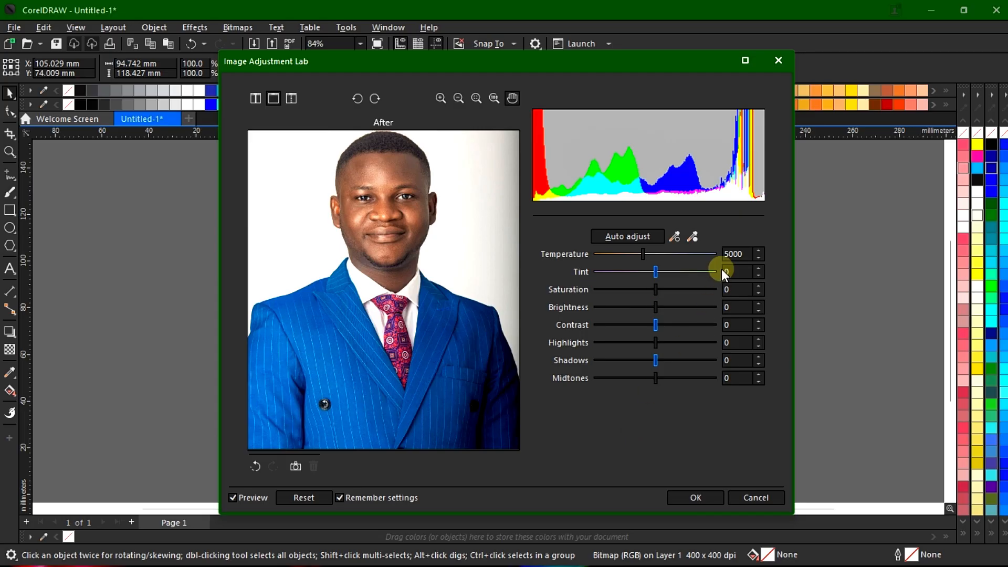
pyautogui.click(739, 255)
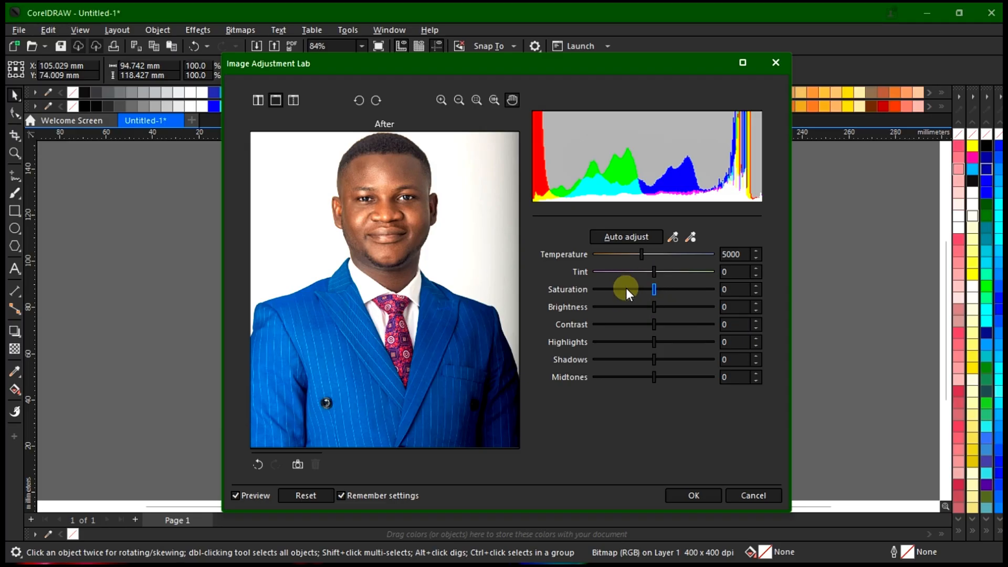
pyautogui.doubleClick(730, 255)
# Try the photo's tint at 100 and at -92, and set it back to 0
pyautogui.click(668, 278)
pyautogui.moveTo(664, 272); pyautogui.dragTo(675, 275)
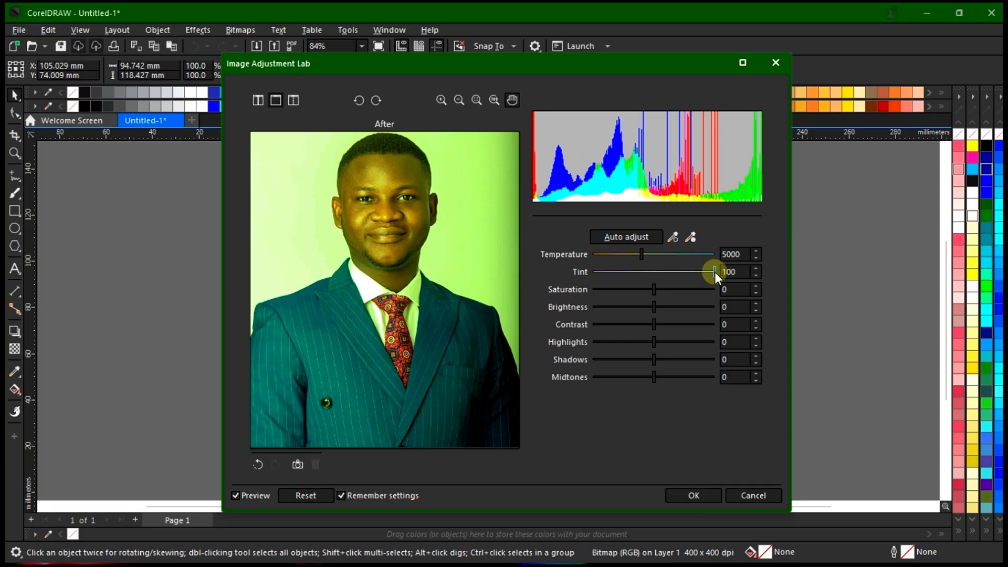
pyautogui.moveTo(604, 278); pyautogui.dragTo(595, 269)
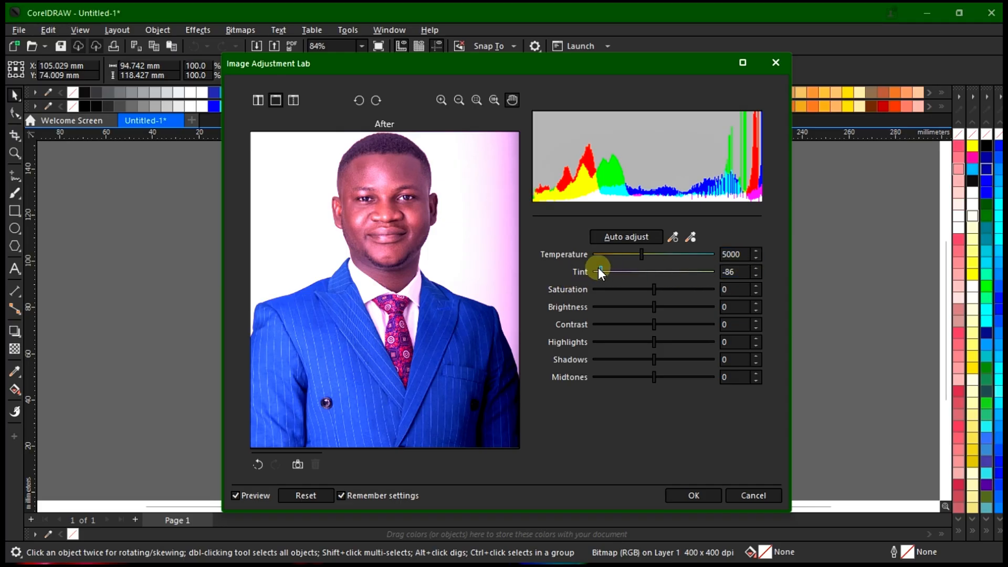
pyautogui.moveTo(599, 267); pyautogui.dragTo(597, 271)
pyautogui.click(735, 271)
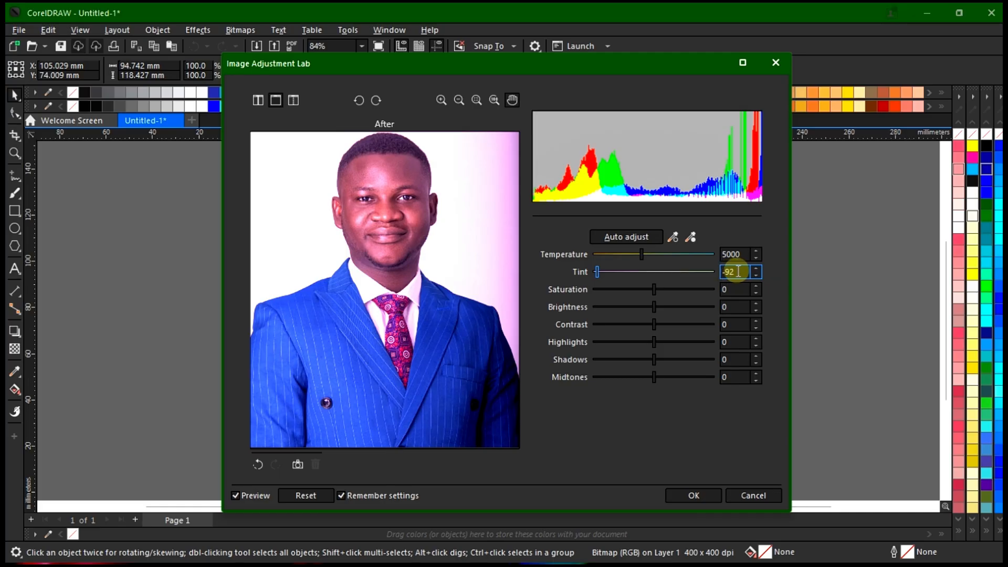
pyautogui.doubleClick(732, 271)
pyautogui.write('0')
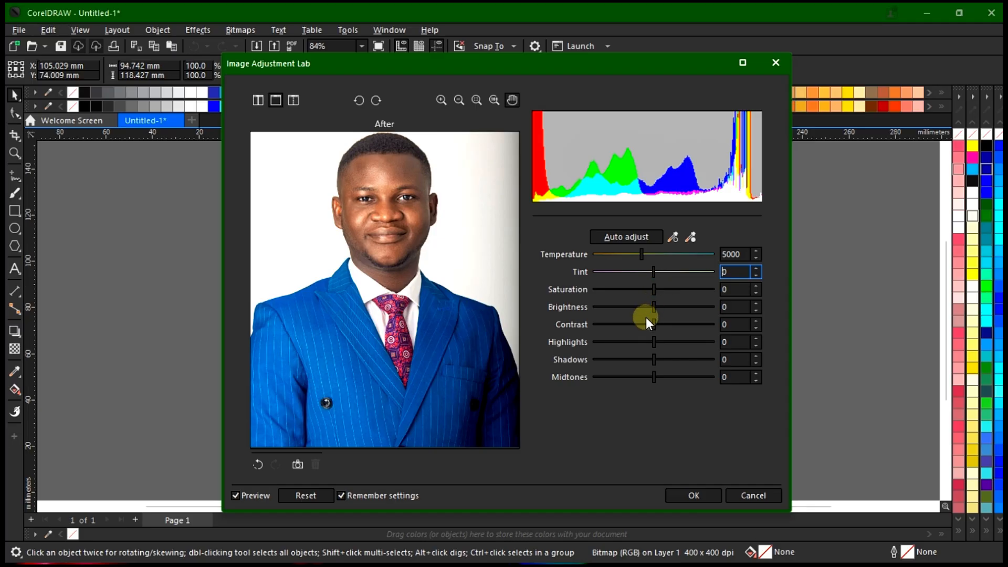
# Set the photo's saturation to 15 after trying stronger values of 46 and 42
pyautogui.click(654, 289)
pyautogui.moveTo(675, 297)
pyautogui.mouseDown()
pyautogui.moveTo(687, 295)
pyautogui.moveTo(681, 287)
pyautogui.mouseUp()
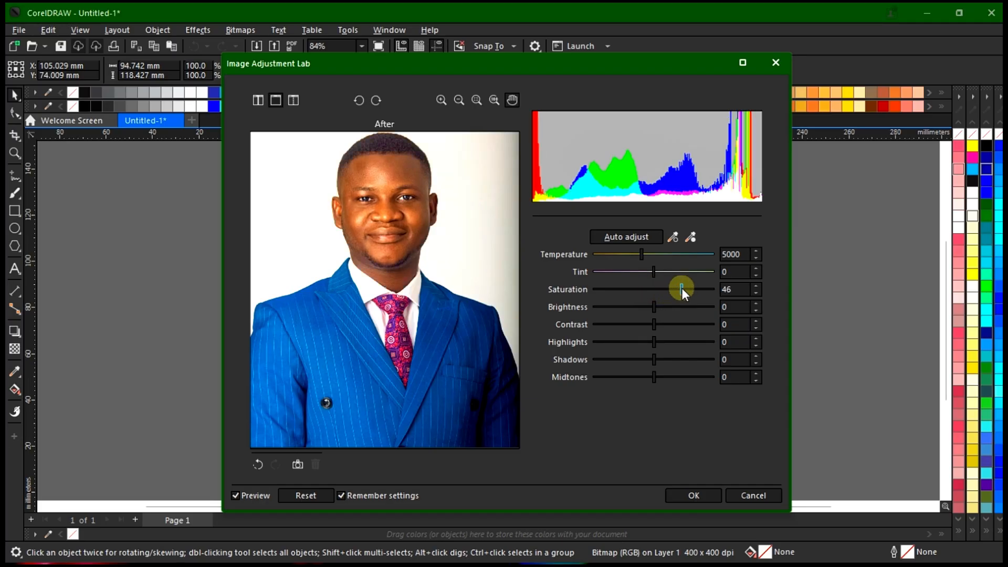
pyautogui.click(726, 289)
pyautogui.click(756, 292)
pyautogui.click(757, 293)
pyautogui.click(757, 292)
pyautogui.click(756, 293)
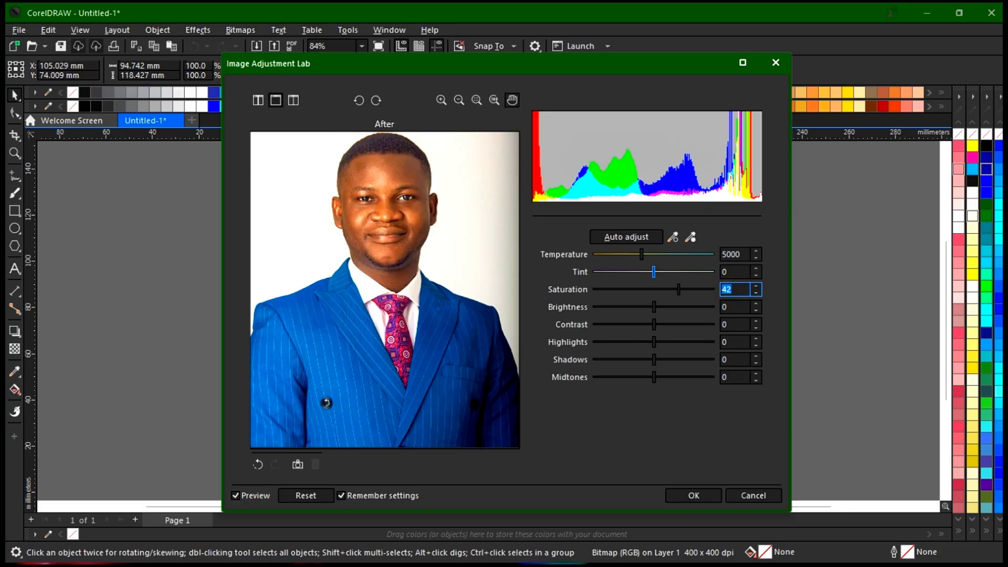
pyautogui.write('13')
pyautogui.click(739, 292)
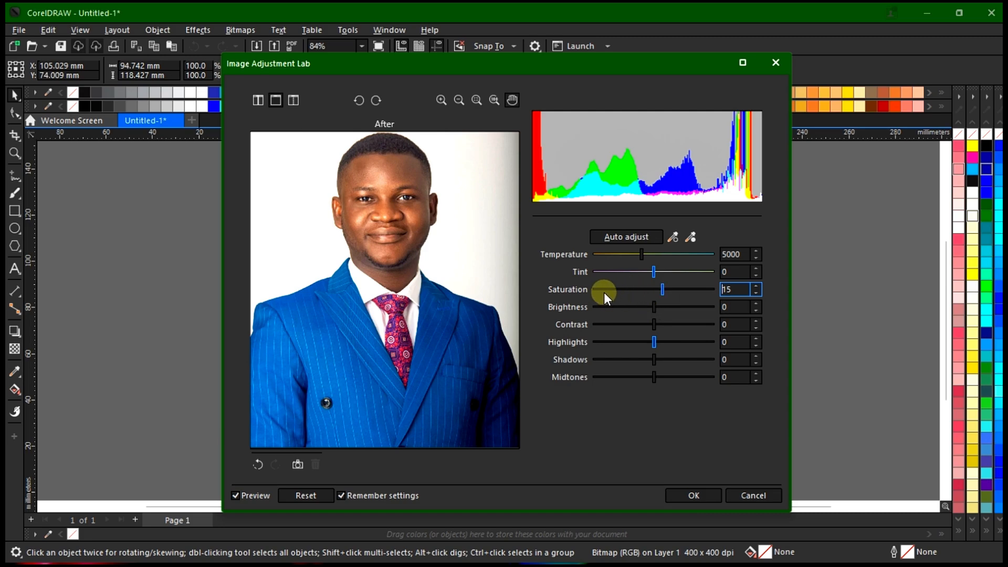
# Try the photo's brightness at 58 and reduce it to -2
pyautogui.click(660, 305)
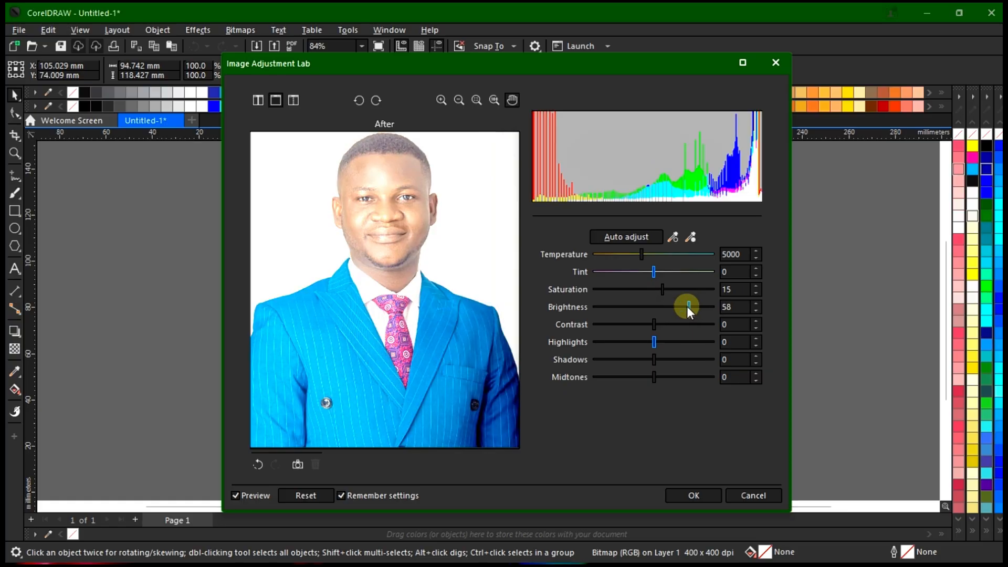
pyautogui.click(651, 307)
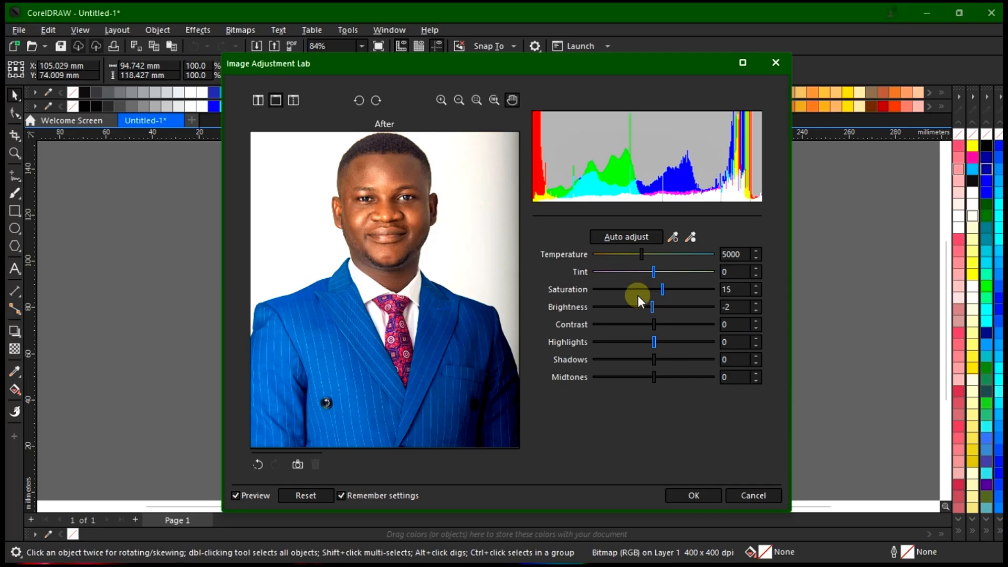
pyautogui.click(736, 302)
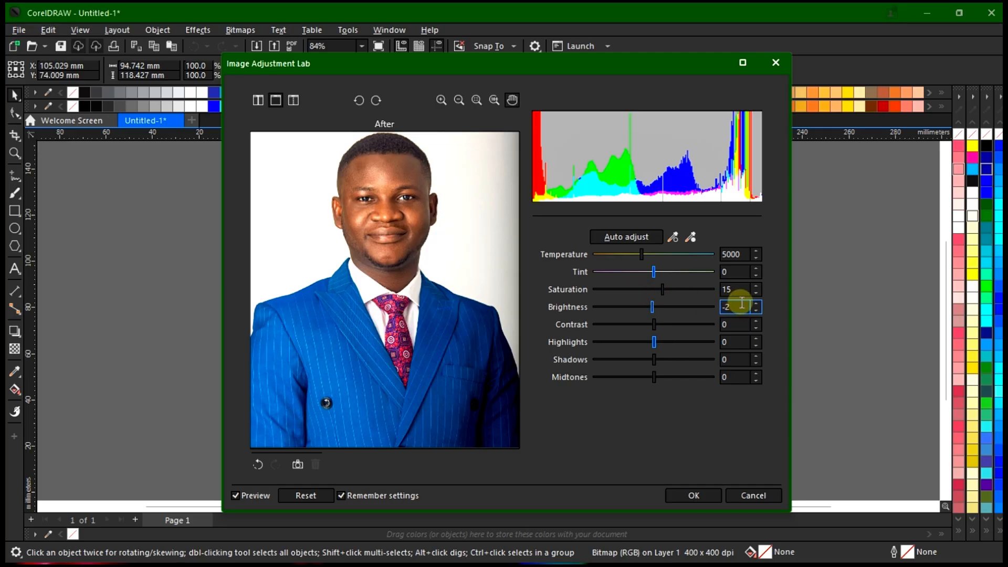
pyautogui.click(731, 308)
pyautogui.click(731, 308)
pyautogui.click(597, 294)
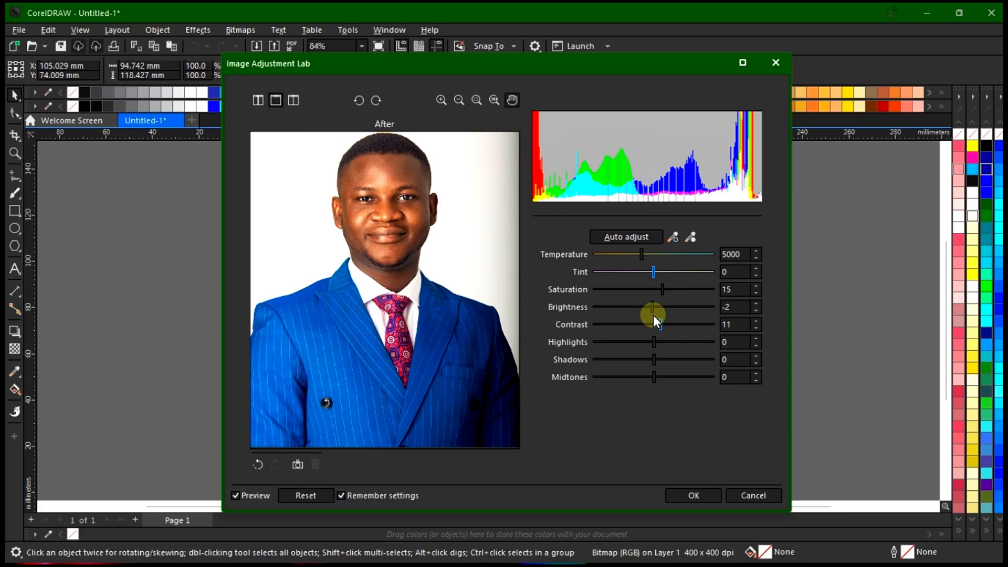
# Raise the photo's contrast in single increments to 22
pyautogui.click(756, 321)
pyautogui.click(756, 321)
pyautogui.click(756, 321)
pyautogui.click(756, 321)
pyautogui.click(756, 320)
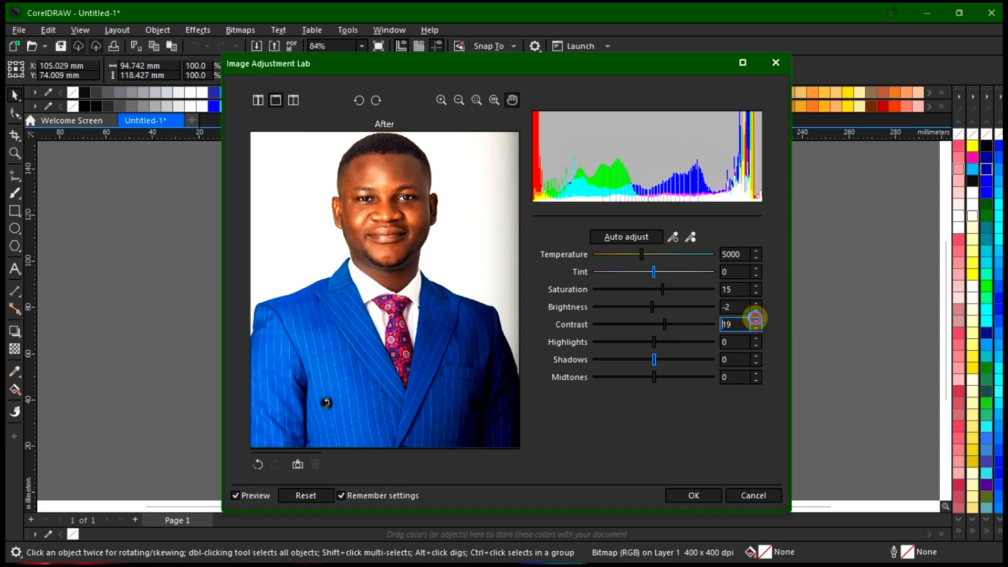
pyautogui.click(755, 321)
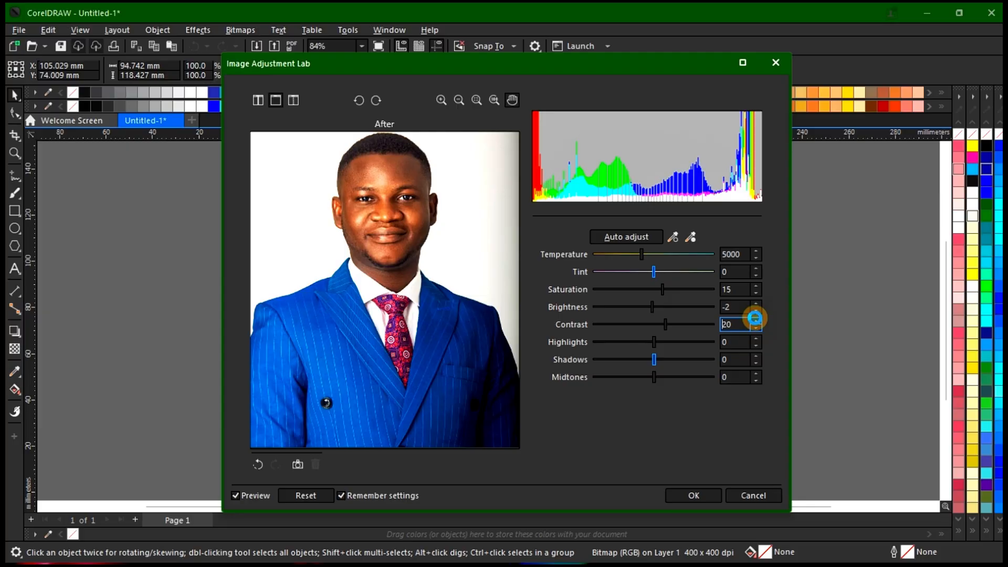
pyautogui.click(756, 321)
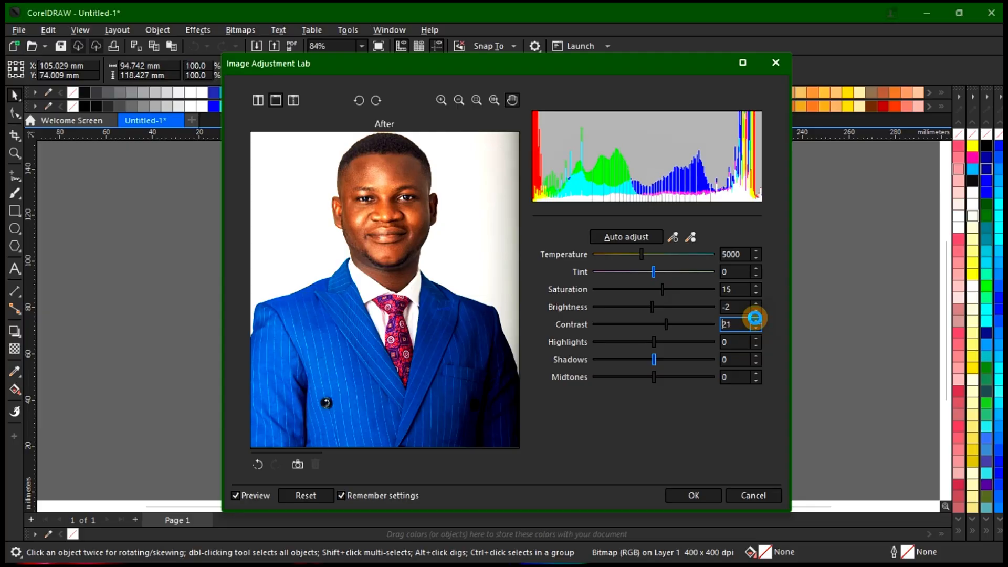
pyautogui.click(755, 321)
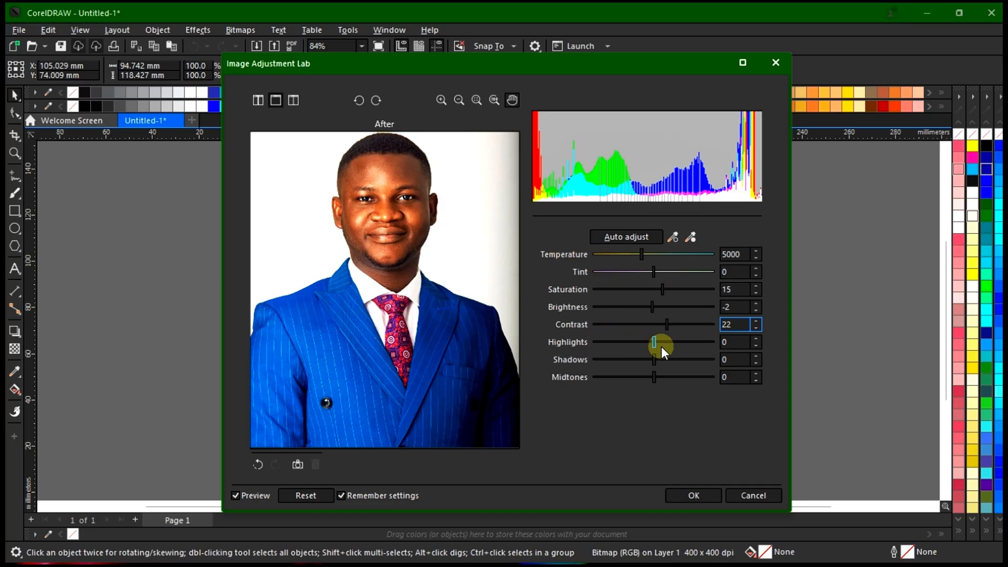
# Try the highlights at -87 and 87 to compare the effect, and set them to 10
pyautogui.moveTo(654, 341); pyautogui.dragTo(631, 345)
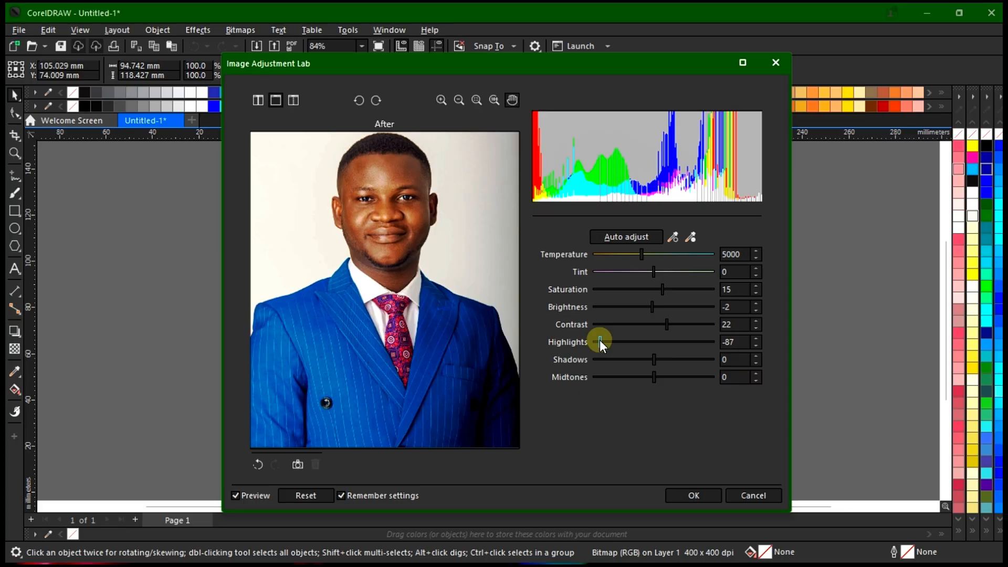
pyautogui.click(600, 341)
pyautogui.moveTo(677, 342); pyautogui.dragTo(684, 340)
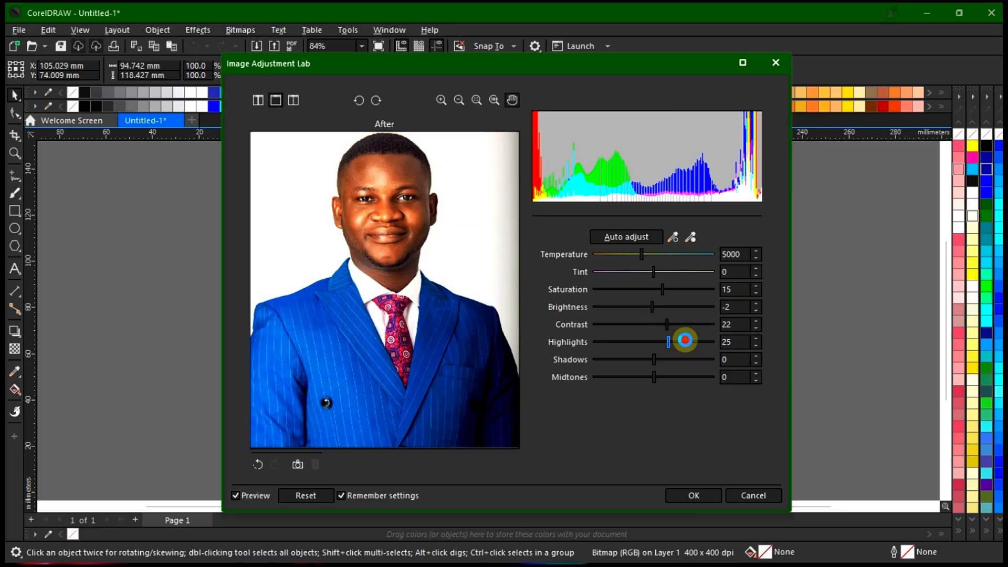
pyautogui.click(704, 341)
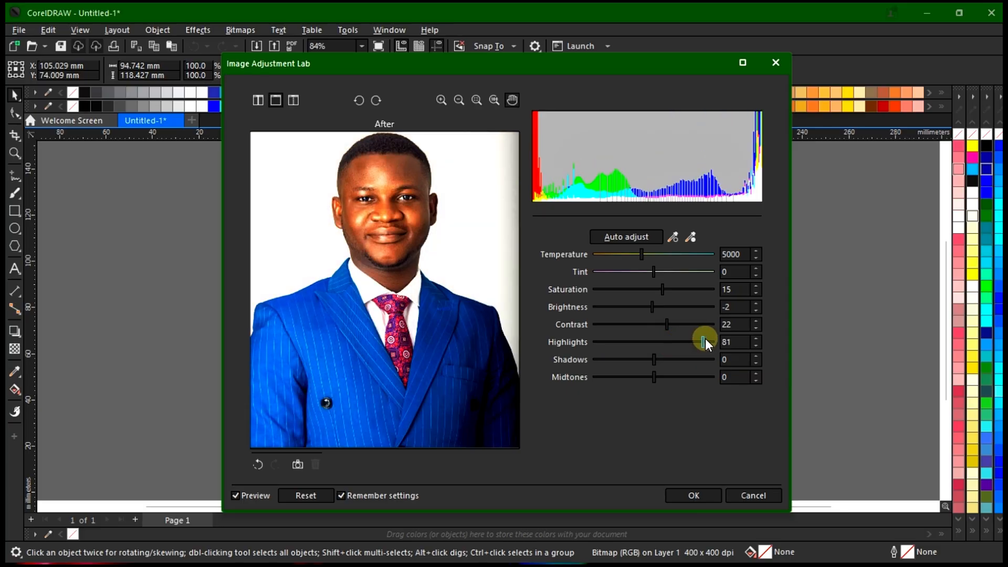
pyautogui.click(707, 340)
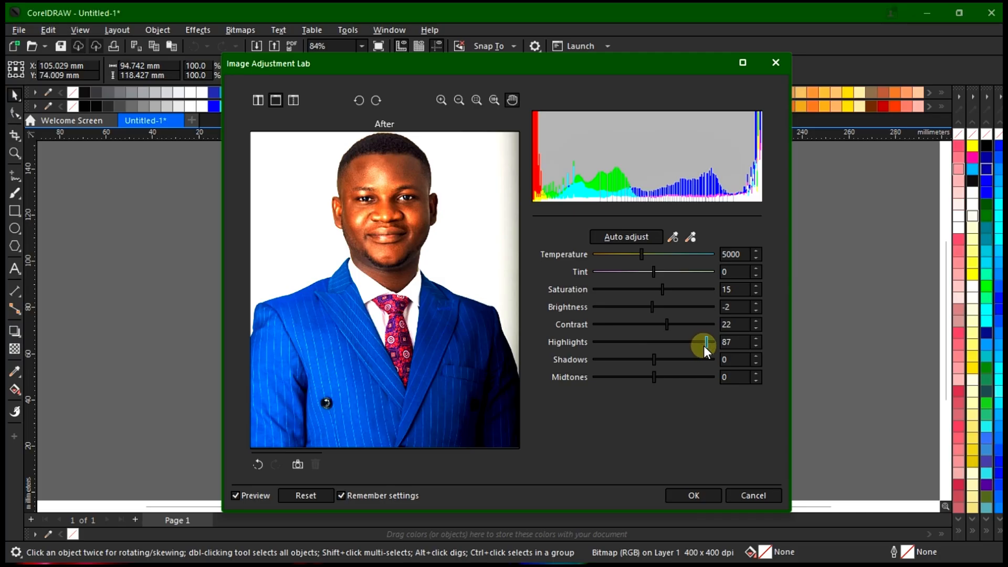
pyautogui.click(682, 340)
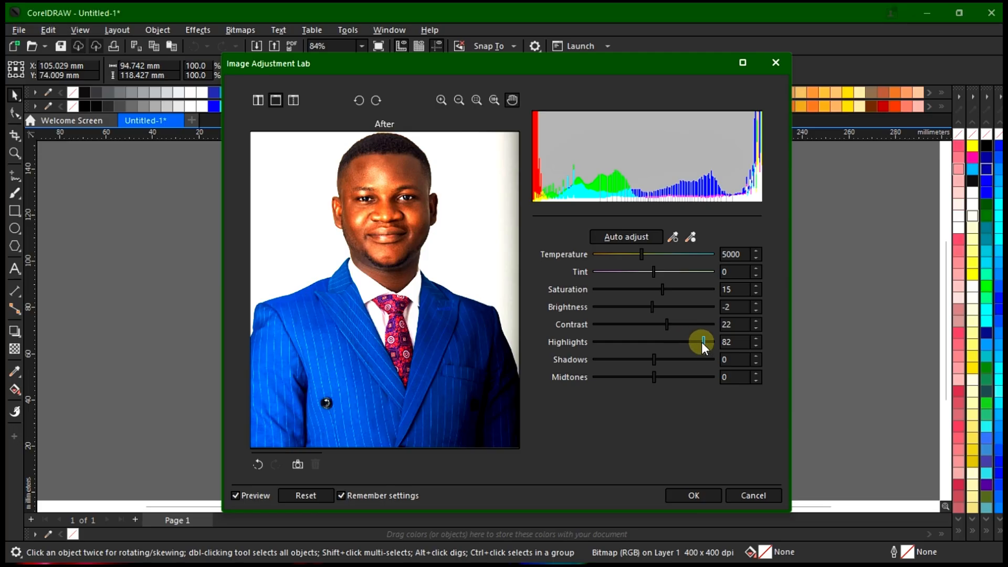
pyautogui.doubleClick(734, 342)
pyautogui.write('10')
pyautogui.click(753, 339)
pyautogui.click(755, 346)
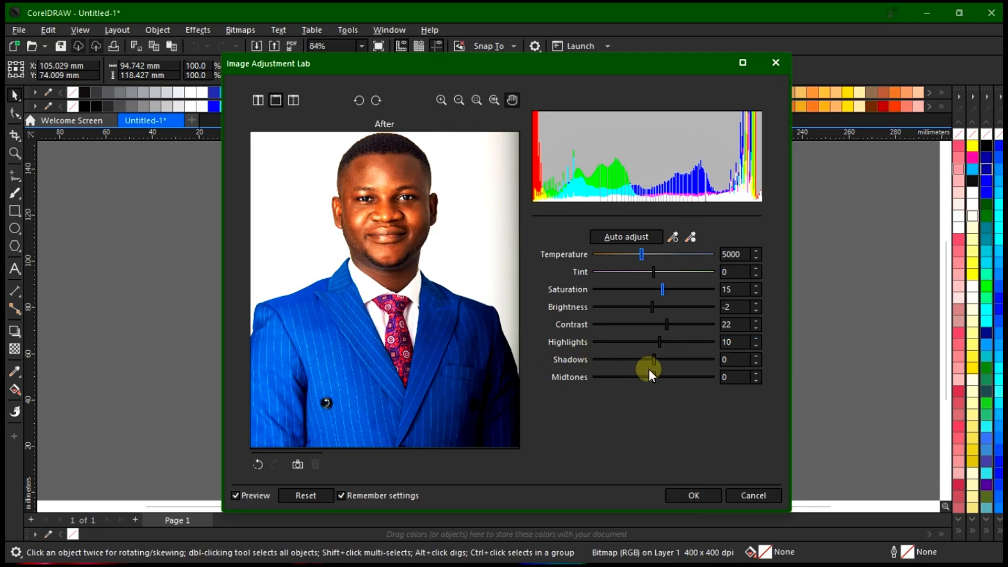
# Raise the photo's shadows to 15
pyautogui.moveTo(654, 360); pyautogui.dragTo(657, 360)
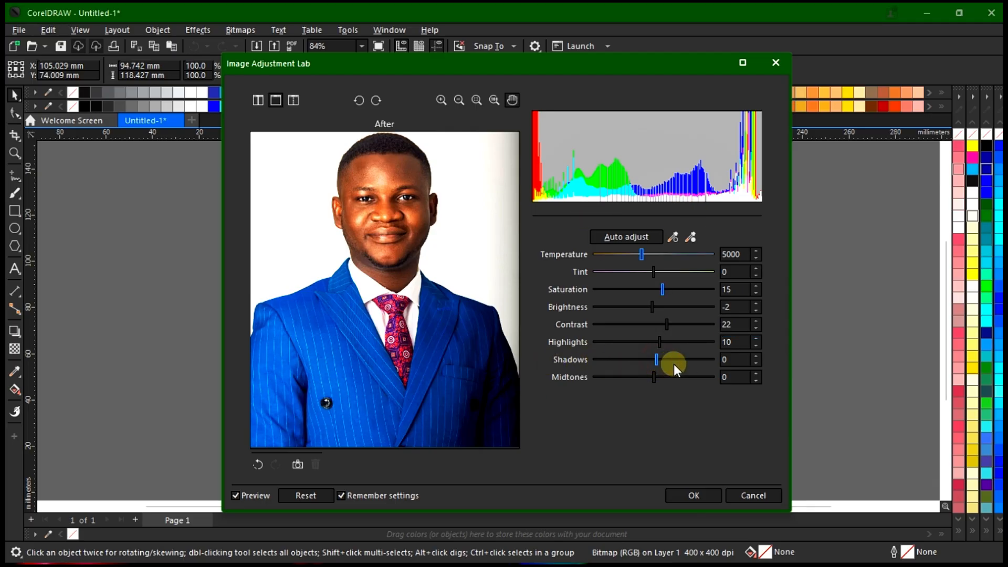
pyautogui.click(754, 355)
pyautogui.click(754, 355)
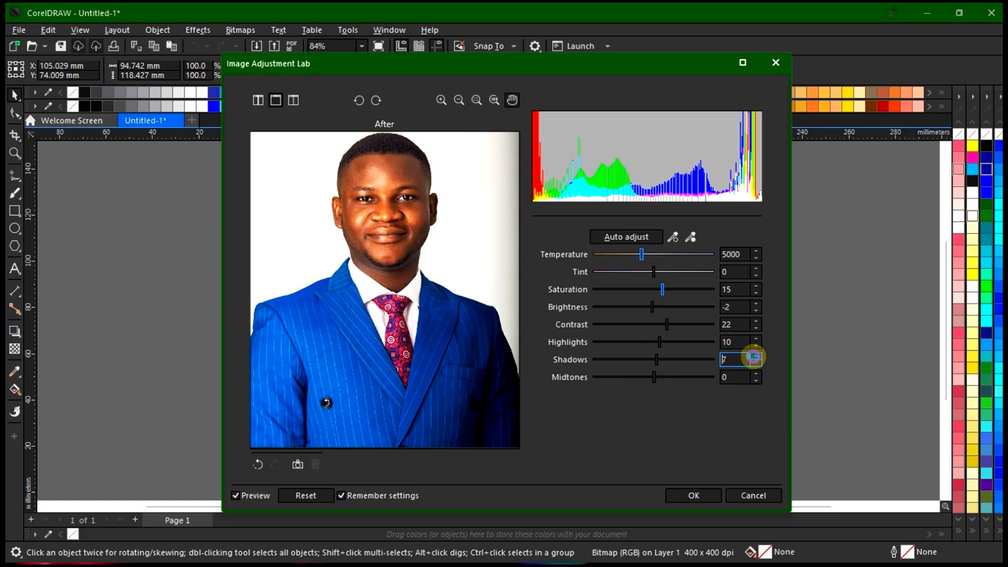
pyautogui.click(754, 355)
pyautogui.click(754, 356)
pyautogui.click(753, 356)
pyautogui.click(753, 356)
pyautogui.click(753, 355)
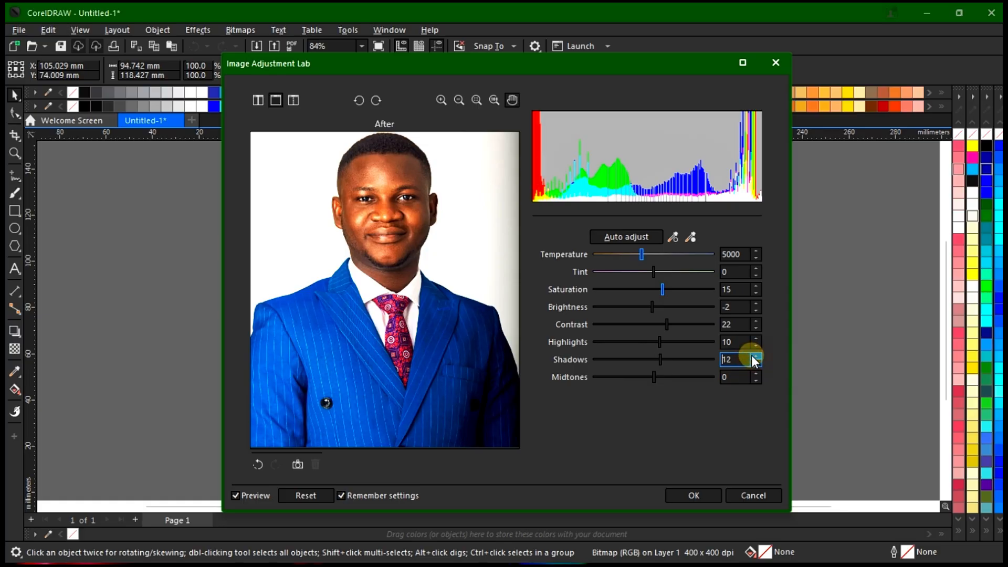
pyautogui.click(752, 355)
pyautogui.click(752, 356)
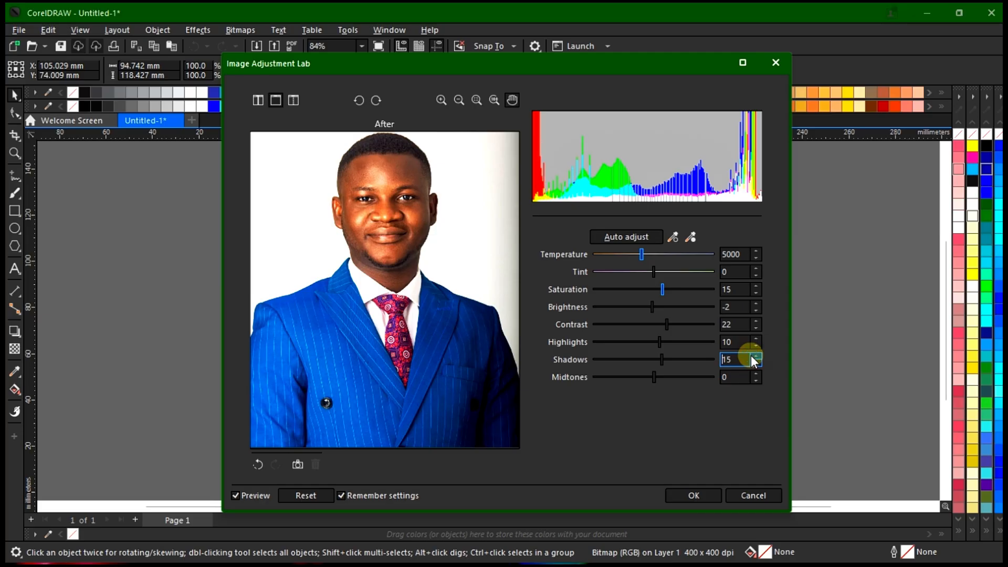
# Raise the photo's shadows to 18 and its midtones to 4
pyautogui.click(752, 356)
pyautogui.click(752, 356)
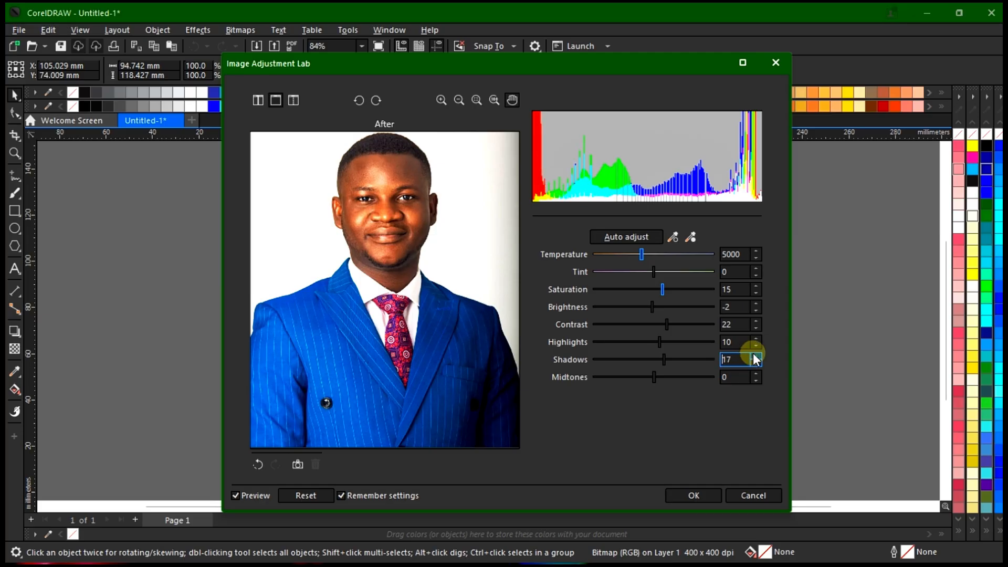
pyautogui.click(754, 356)
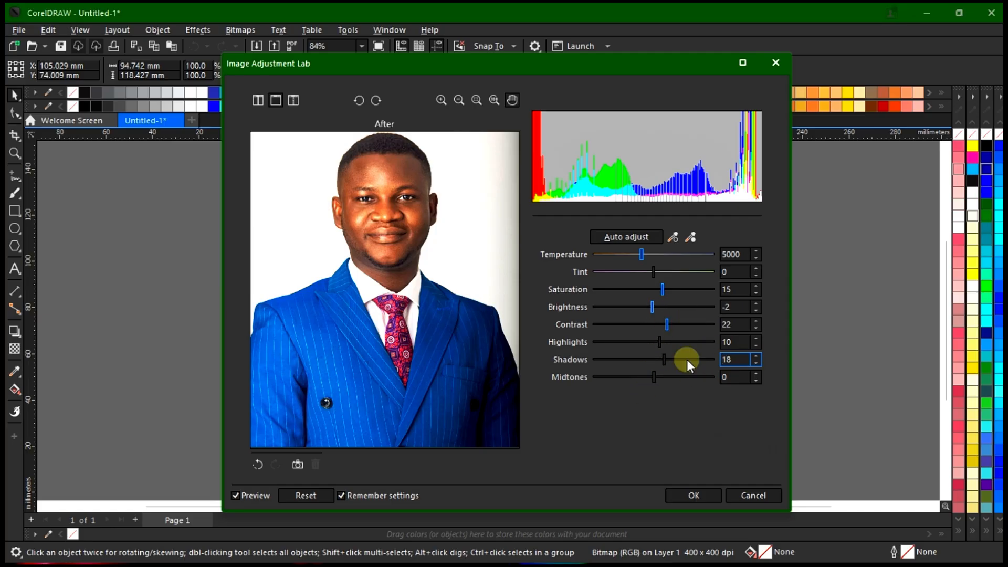
pyautogui.click(748, 377)
pyautogui.click(760, 370)
pyautogui.click(760, 370)
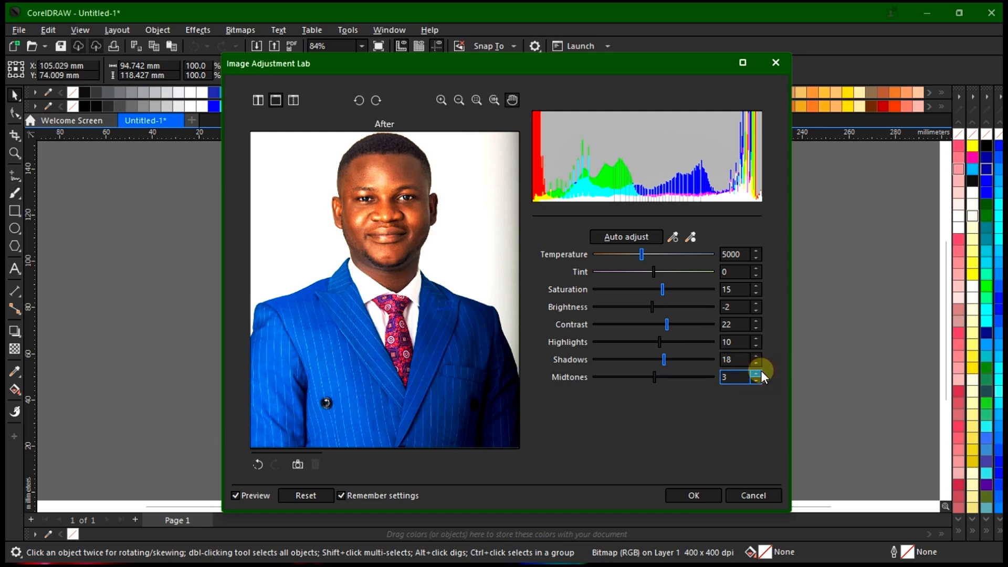
pyautogui.click(760, 370)
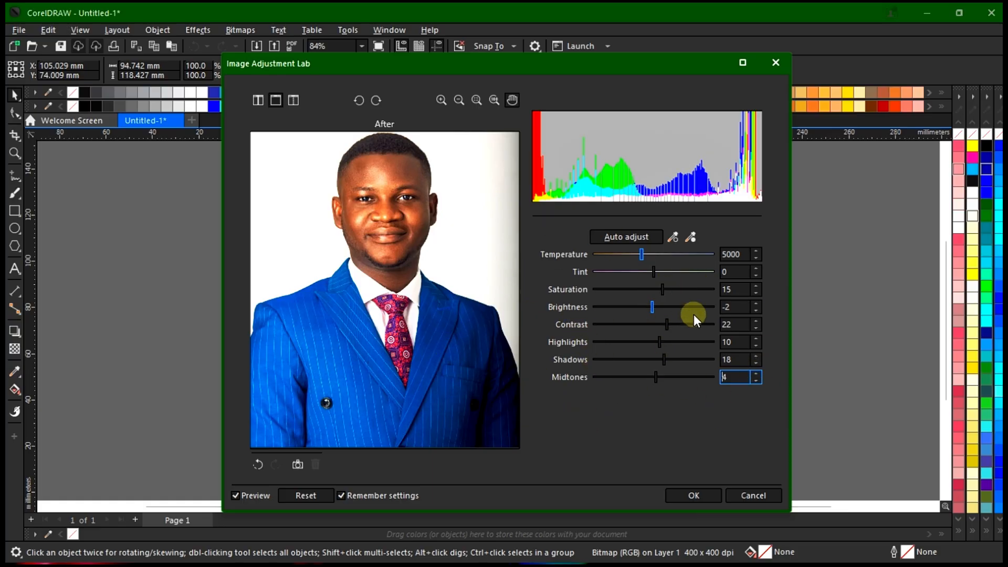
# Fine-tune the photo's contrast to 23, saturation to 16 and brightness to 0, and apply the image adjustments
pyautogui.click(756, 320)
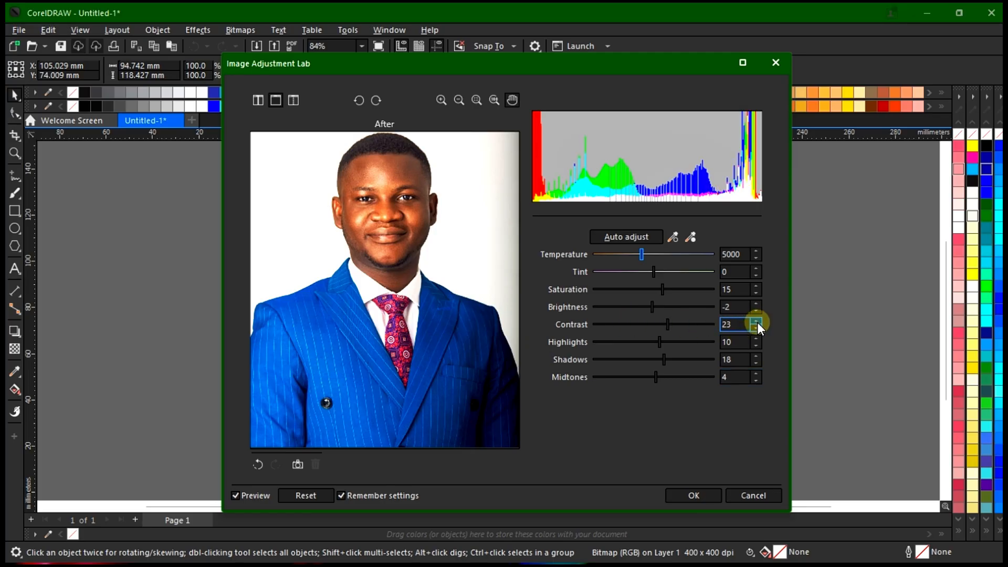
pyautogui.click(756, 285)
pyautogui.click(760, 307)
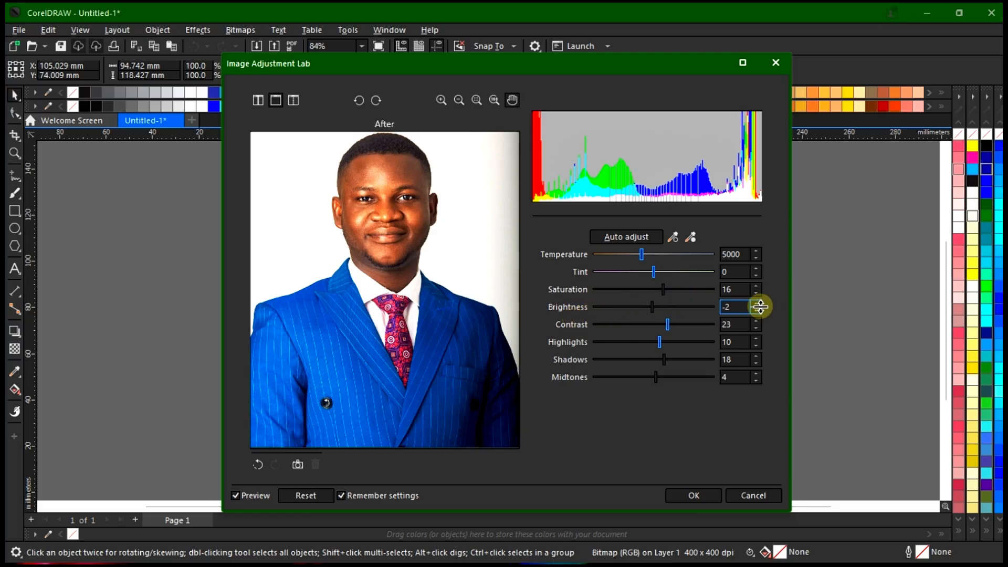
pyautogui.click(755, 303)
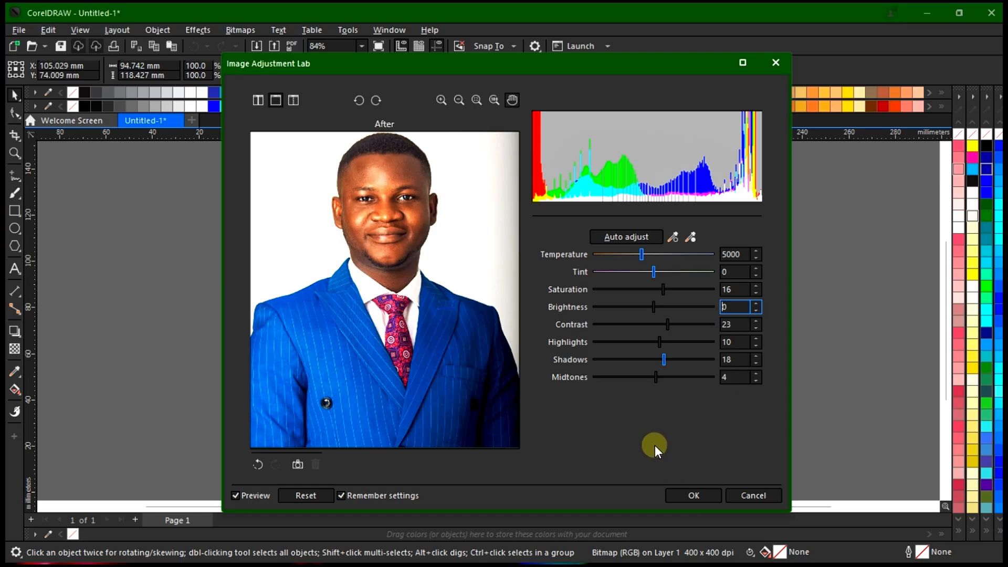
pyautogui.click(690, 496)
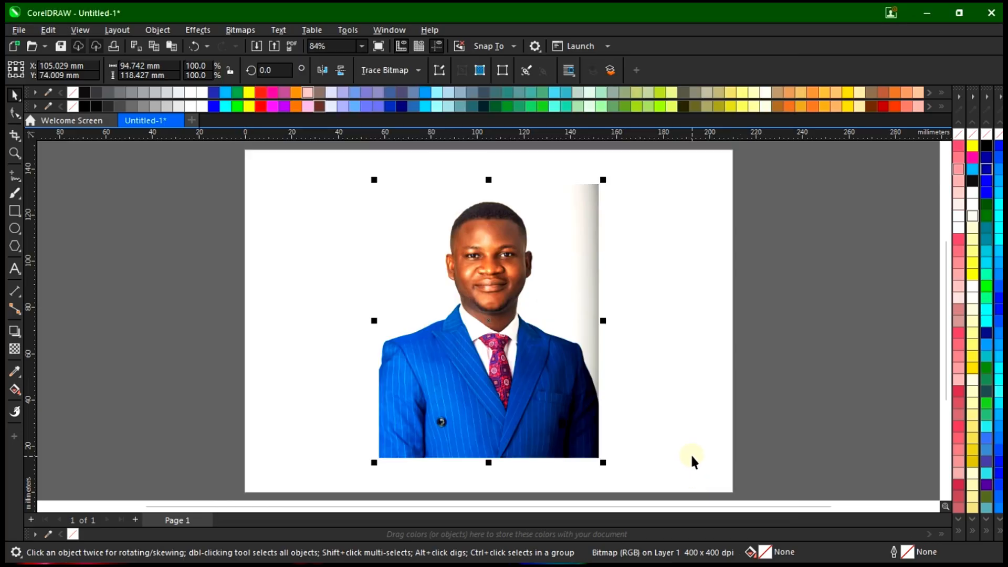
# Examine the adjusted portrait's face up close on the page
pyautogui.moveTo(505, 252)
pyautogui.mouseDown()
pyautogui.moveTo(423, 266)
pyautogui.moveTo(499, 253)
pyautogui.mouseUp()
pyautogui.scroll(3, 496, 253)
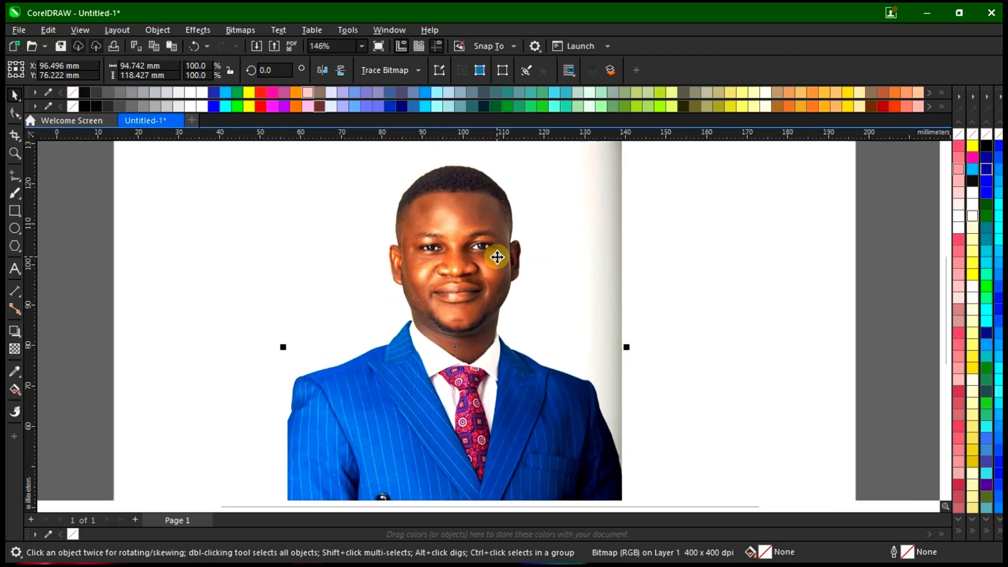
pyautogui.scroll(-3, 497, 255)
pyautogui.scroll(-1, 497, 257)
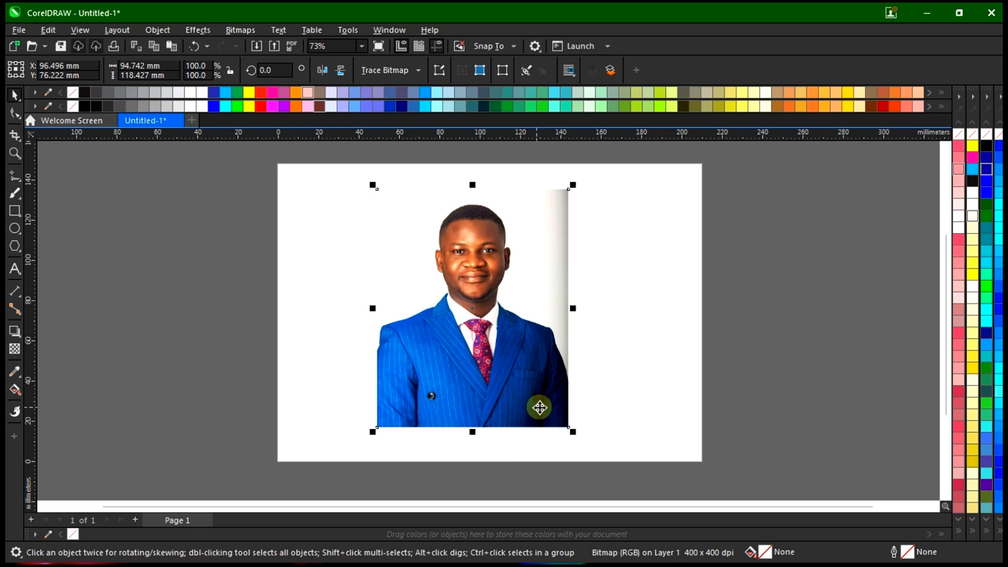
# Paste the original unedited photo, move it off the page to the left, and scale it down to about 88.5 mm wide
pyautogui.hotkey('ctrl', 'z')
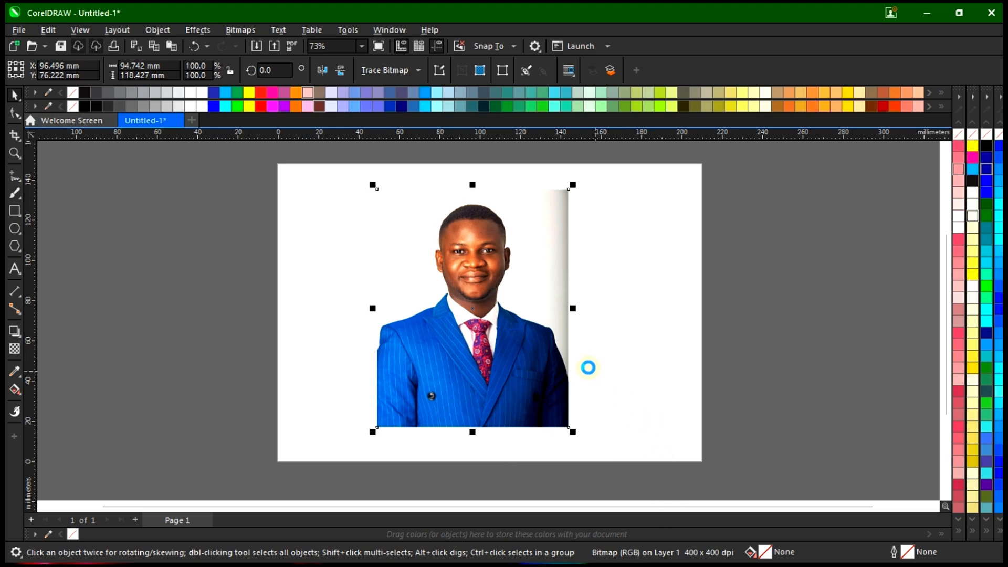
pyautogui.scroll(-3, 560, 370)
pyautogui.moveTo(544, 303); pyautogui.dragTo(259, 303)
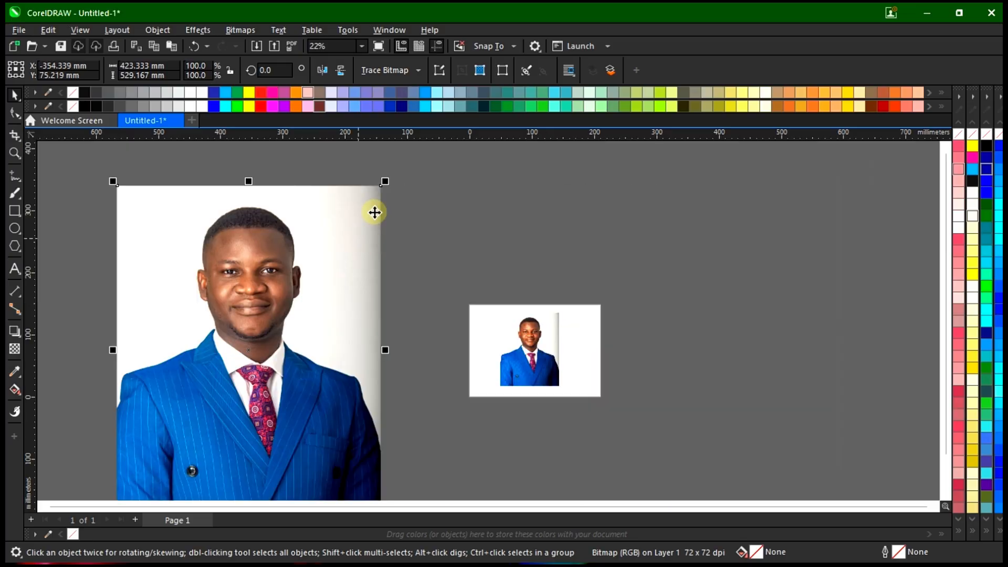
pyautogui.moveTo(385, 178); pyautogui.dragTo(479, 340)
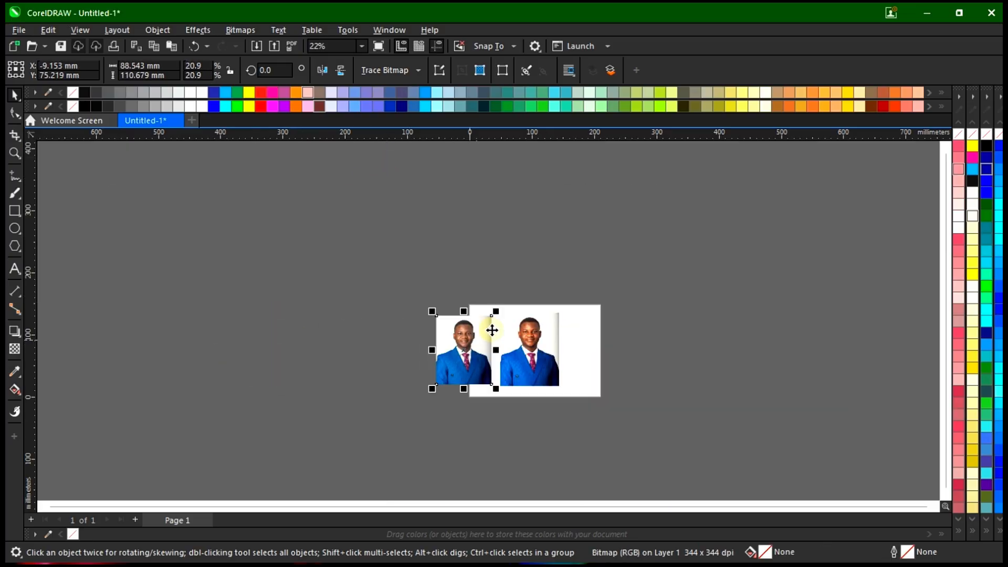
# Arrange the two portraits side by side on the page, with the original left of the adjusted one
pyautogui.scroll(7, 529, 342)
pyautogui.moveTo(541, 313); pyautogui.dragTo(640, 310)
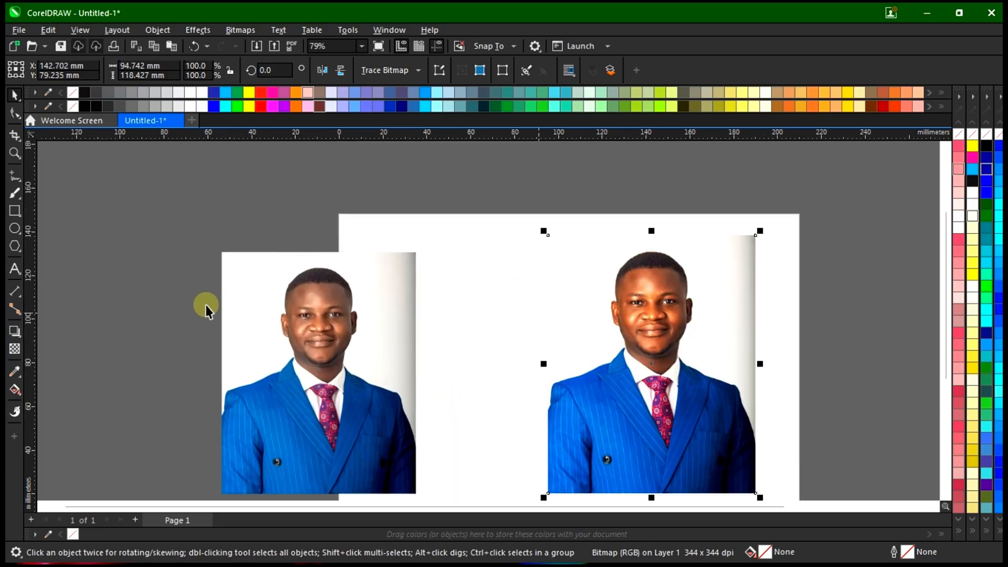
pyautogui.moveTo(412, 331); pyautogui.dragTo(469, 314)
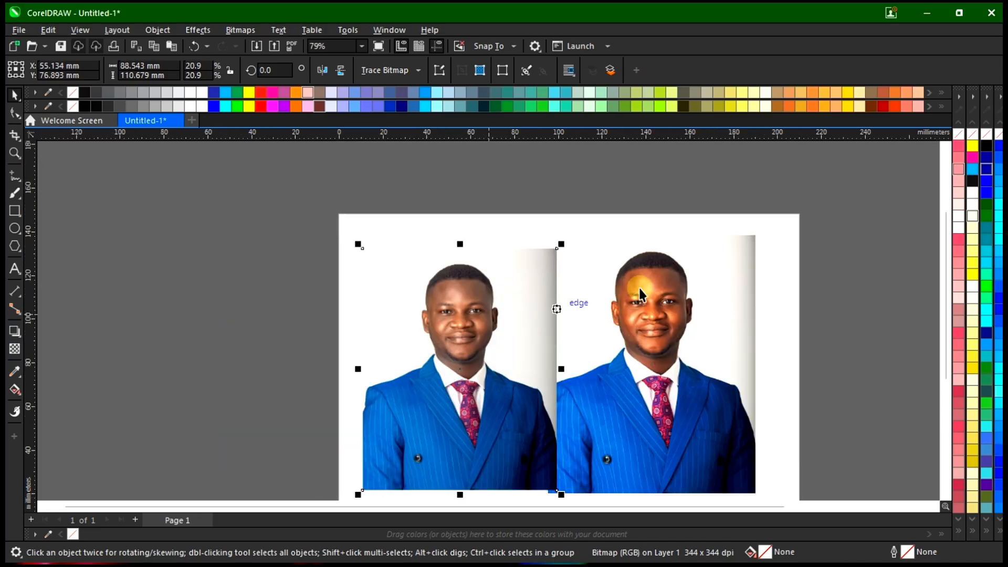
pyautogui.scroll(3, 582, 299)
pyautogui.click(639, 302)
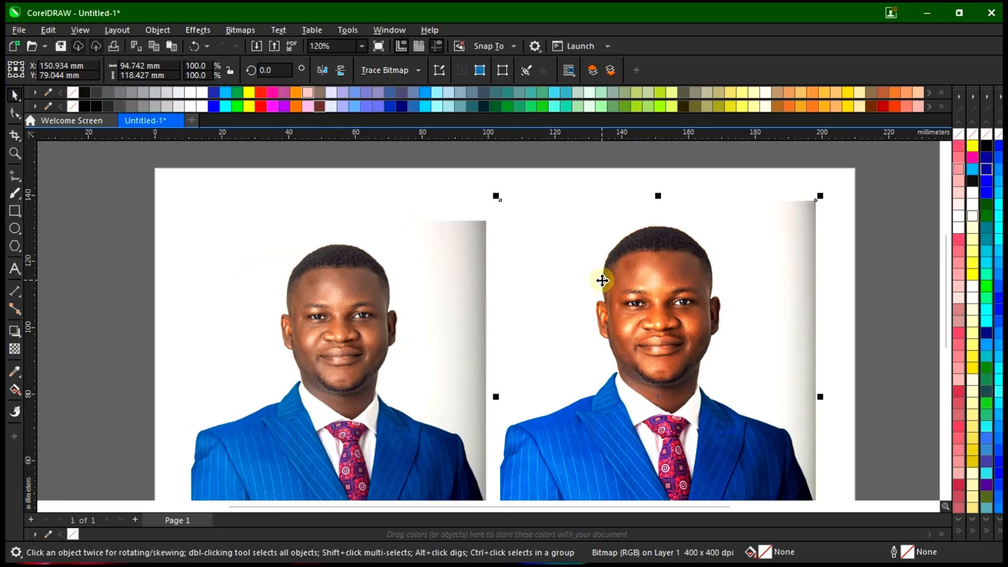
pyautogui.scroll(2, 408, 333)
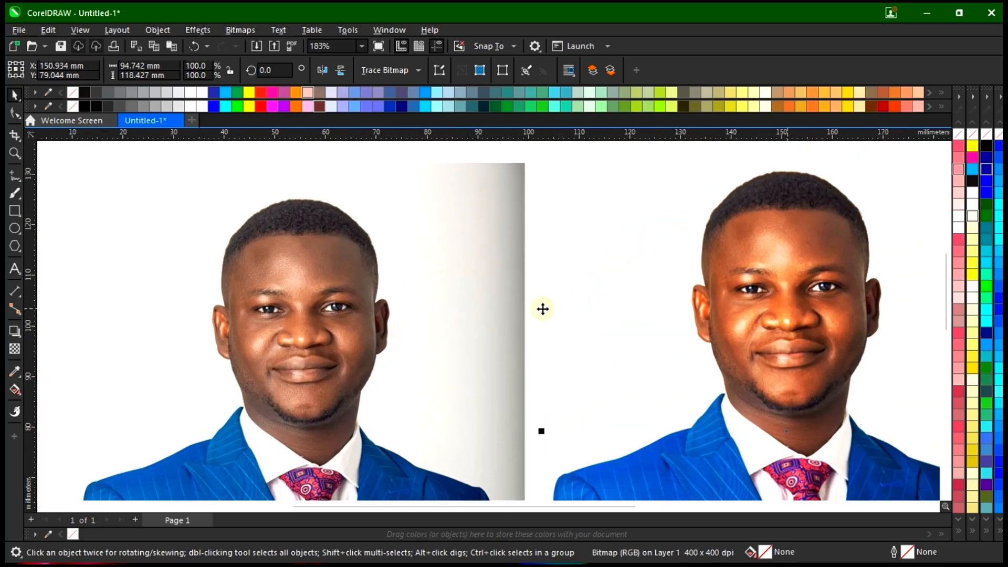
pyautogui.moveTo(314, 307); pyautogui.dragTo(301, 305)
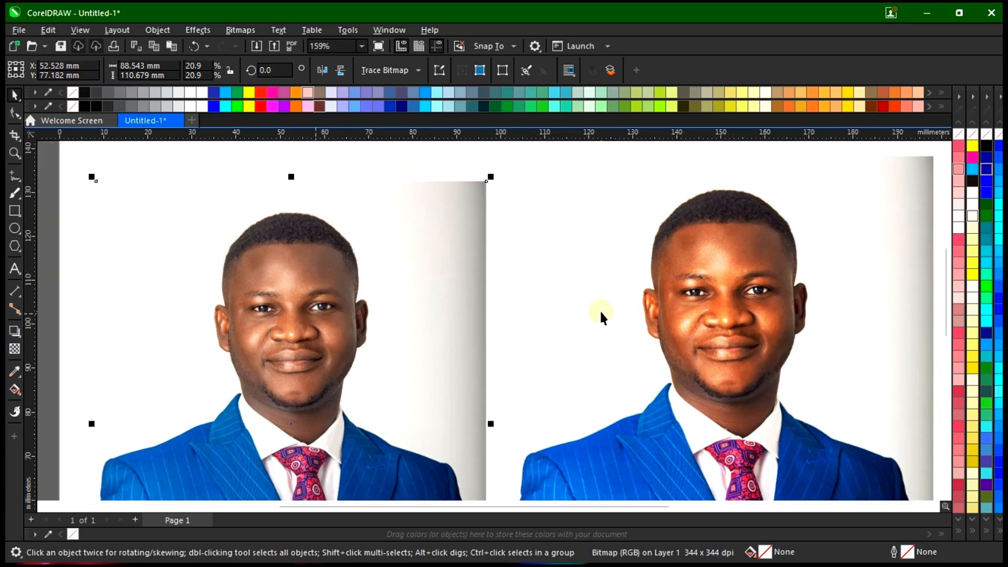
# Compare the skin tone and detail of the original and adjusted faces, both up close and at full view
pyautogui.scroll(-1, 314, 308)
pyautogui.click(755, 335)
pyautogui.scroll(-1, 747, 306)
pyautogui.scroll(3, 740, 323)
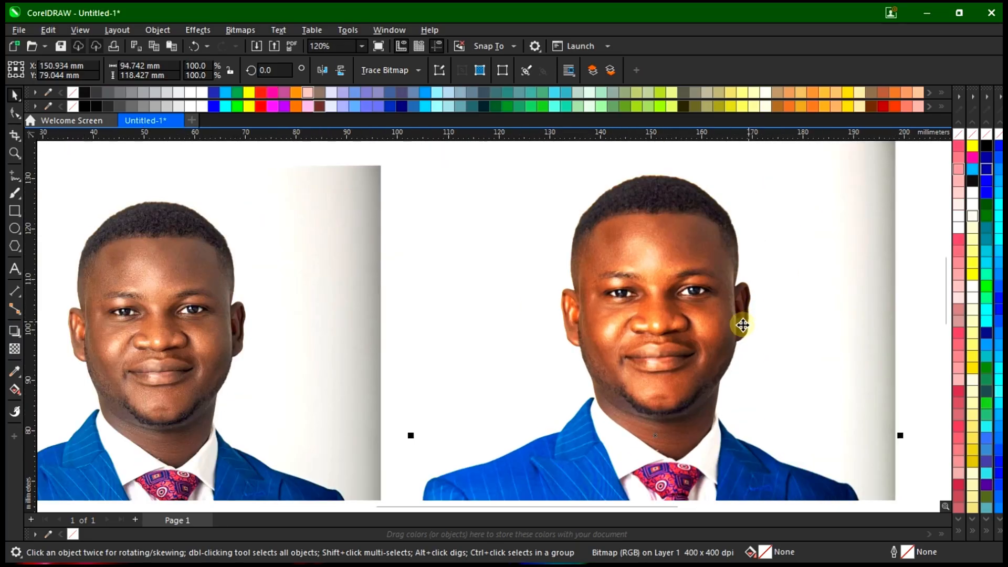
pyautogui.scroll(-6, 632, 297)
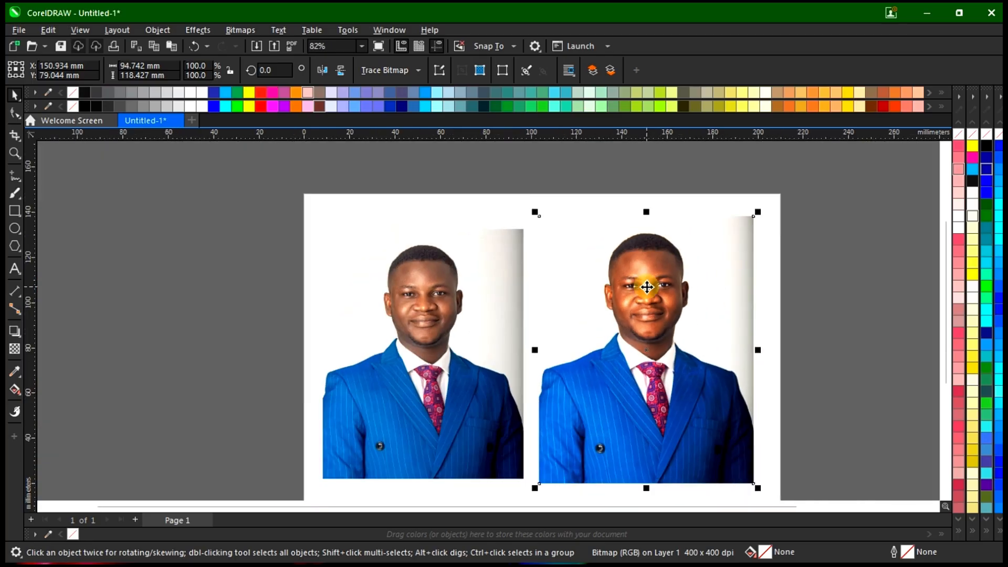
pyautogui.scroll(1, 492, 265)
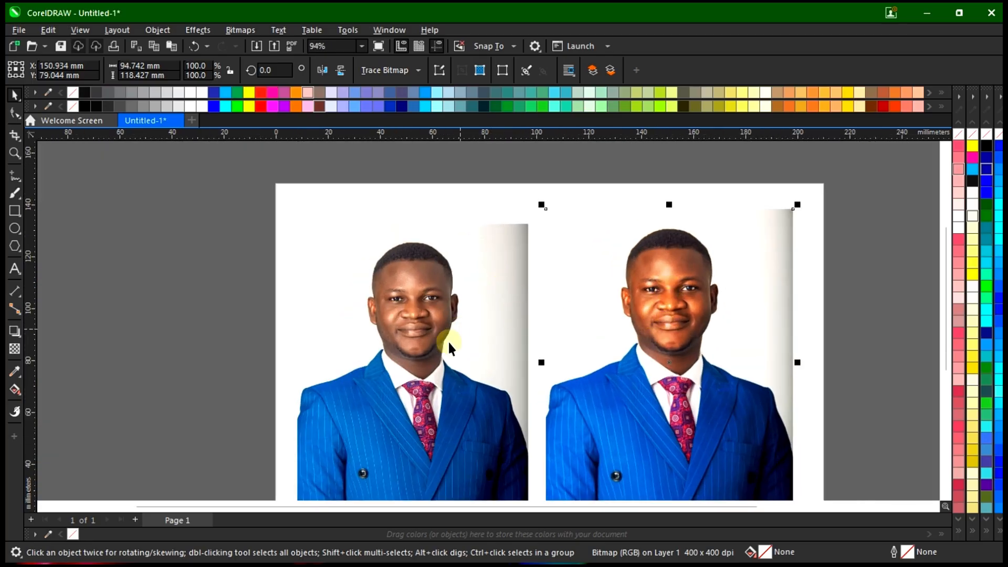
# Move the original portrait off the page to the left and place the adjusted portrait near the page's centre
pyautogui.moveTo(427, 310); pyautogui.dragTo(315, 283)
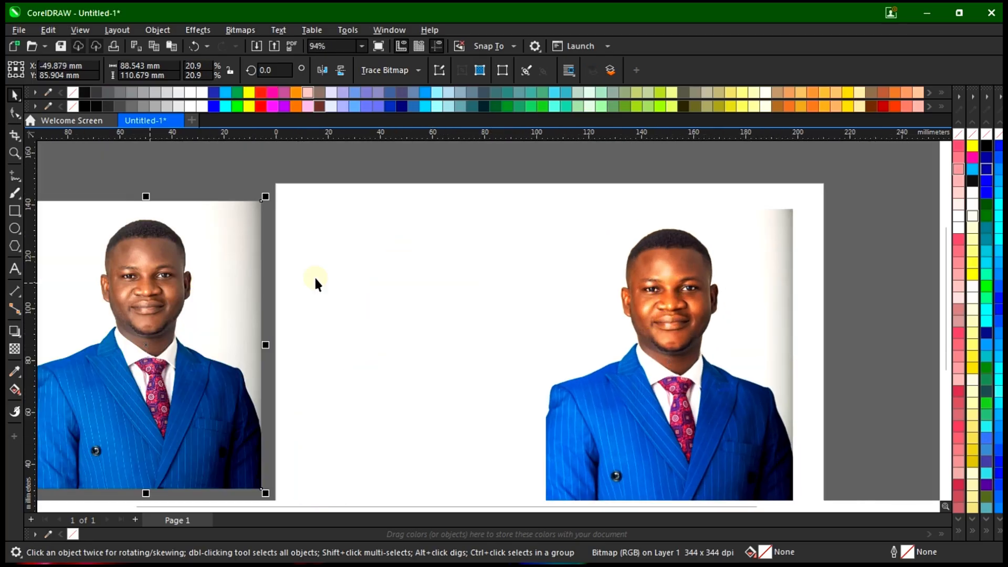
pyautogui.moveTo(645, 310); pyautogui.dragTo(488, 307)
pyautogui.scroll(-3, 503, 309)
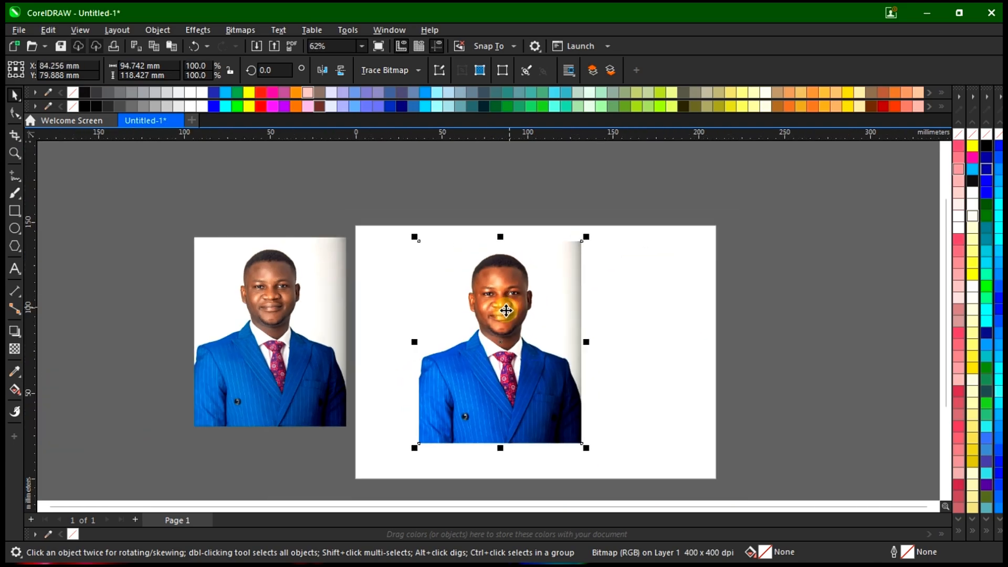
pyautogui.scroll(3, 504, 312)
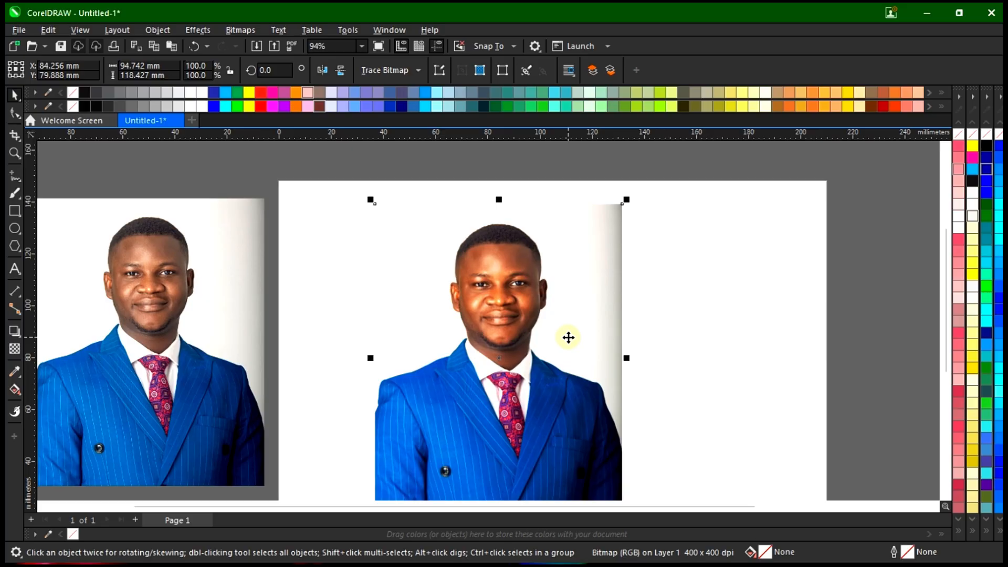
pyautogui.moveTo(499, 266); pyautogui.dragTo(521, 265)
# Apply the Sharpen bitmap effect to the adjusted portrait and set its edge level to 0
pyautogui.click(198, 30)
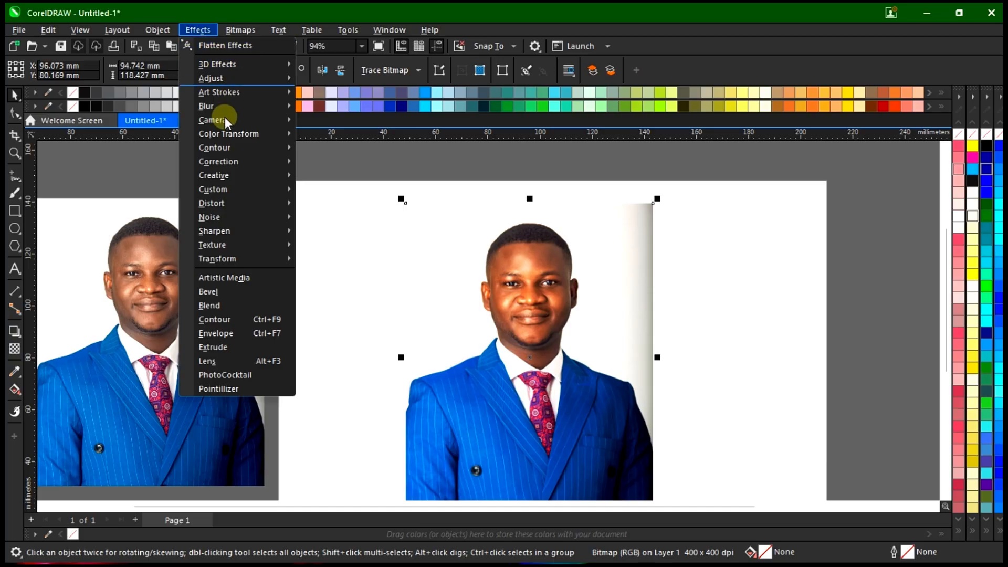
pyautogui.moveTo(231, 229)
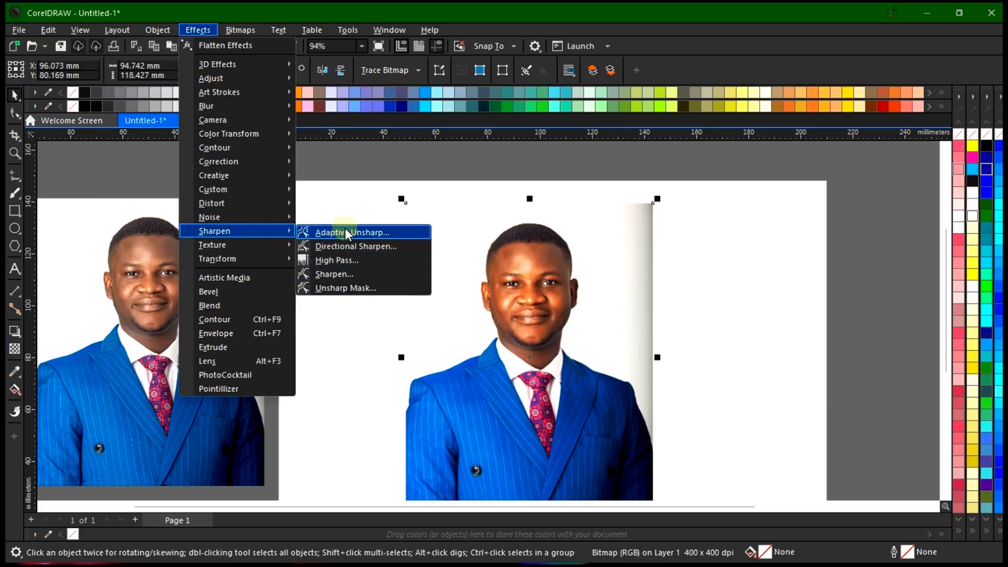
pyautogui.click(393, 276)
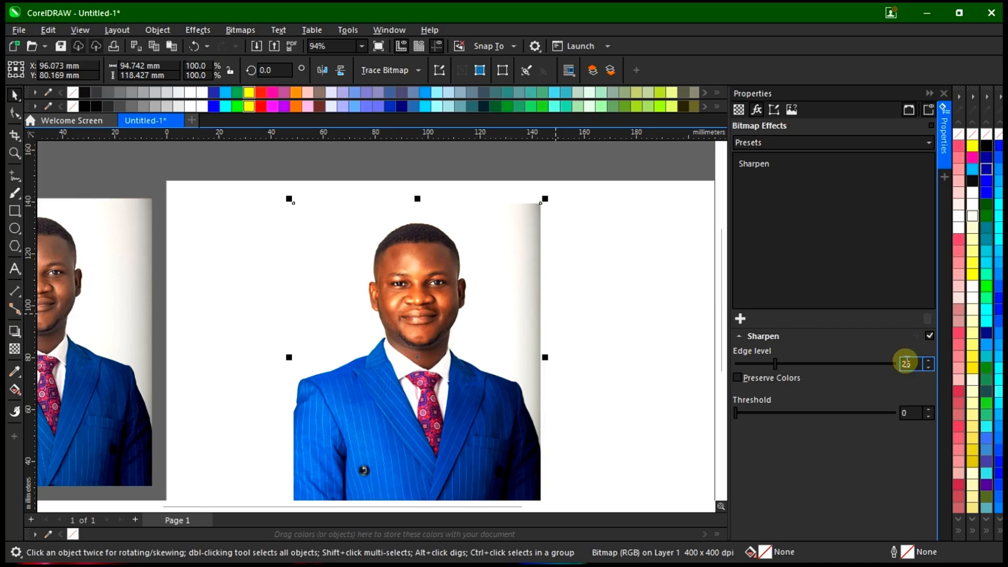
pyautogui.doubleClick(907, 362)
pyautogui.write('0')
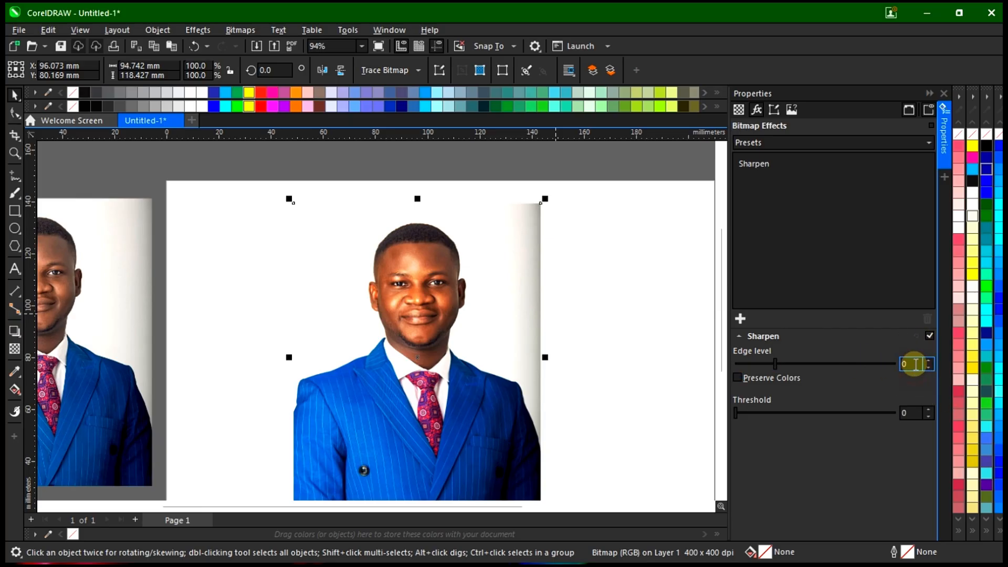
pyautogui.click(917, 412)
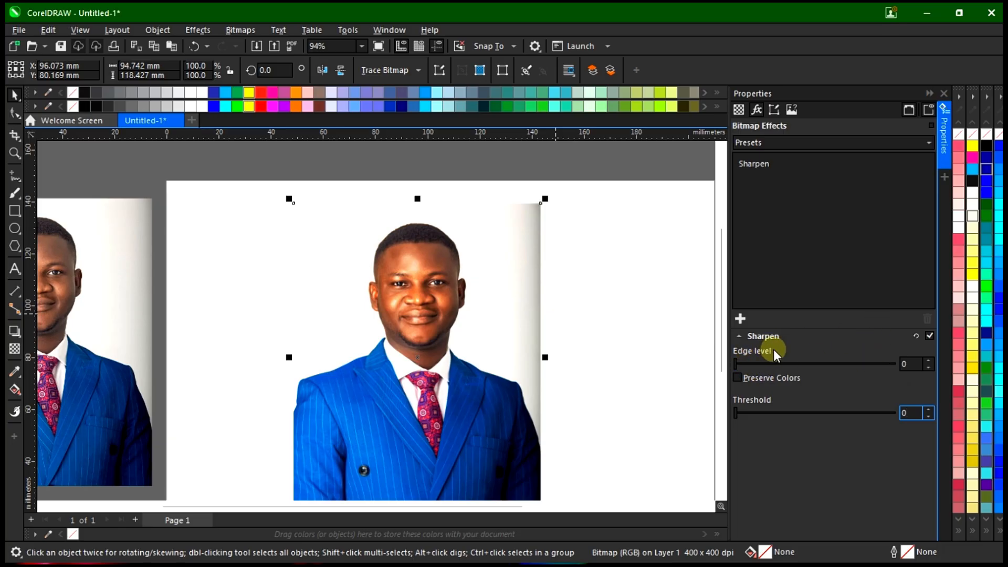
# Raise the Sharpen effect's edge level gradually to 50 while checking the portrait's facial detail
pyautogui.click(927, 361)
pyautogui.click(927, 361)
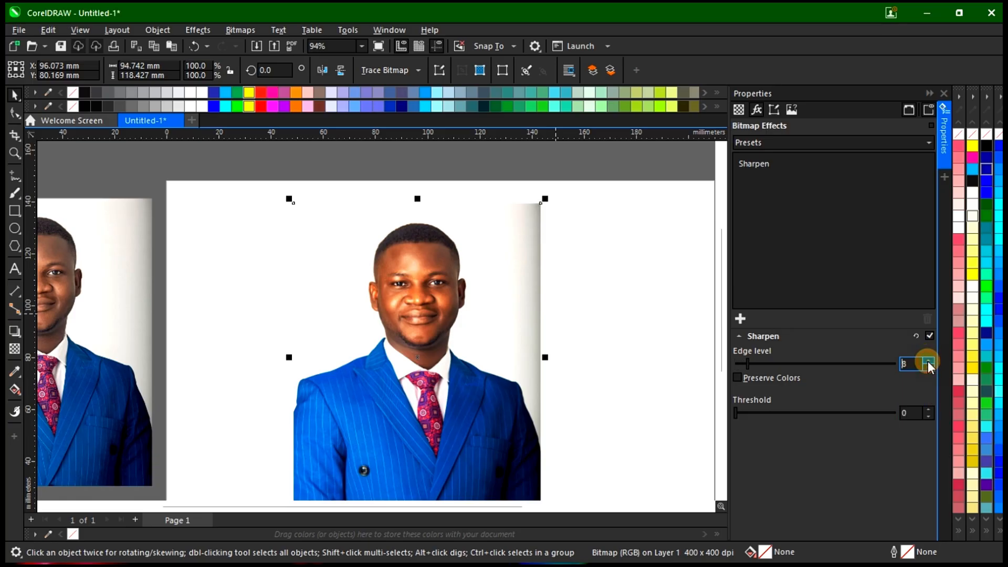
pyautogui.click(927, 362)
pyautogui.scroll(2, 499, 263)
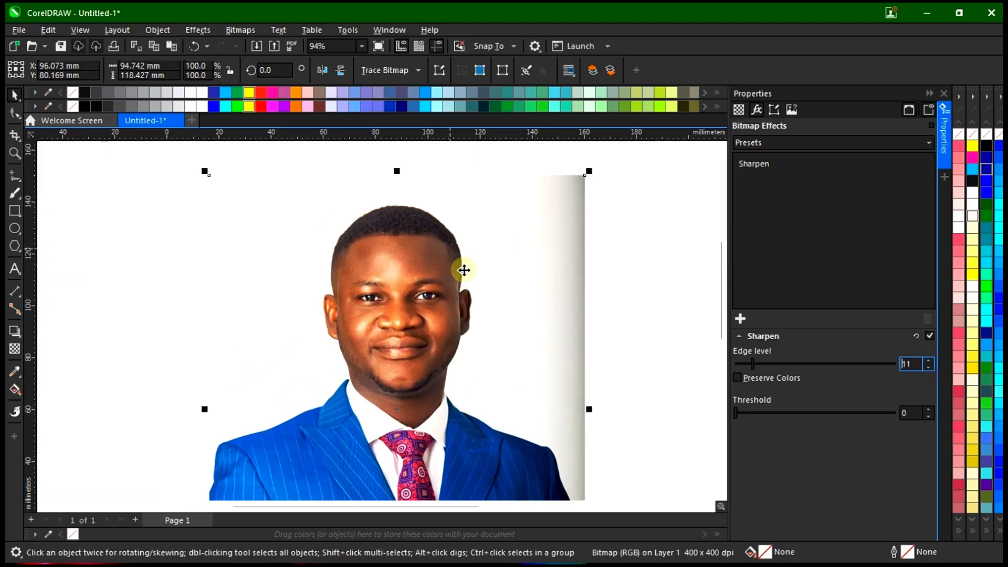
pyautogui.click(927, 361)
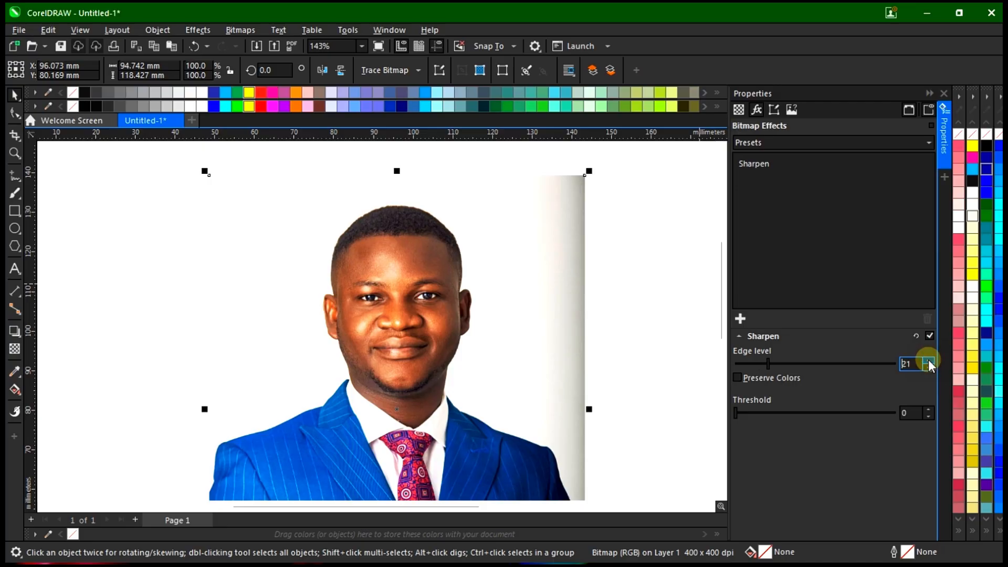
pyautogui.click(928, 361)
pyautogui.doubleClick(927, 361)
pyautogui.click(925, 361)
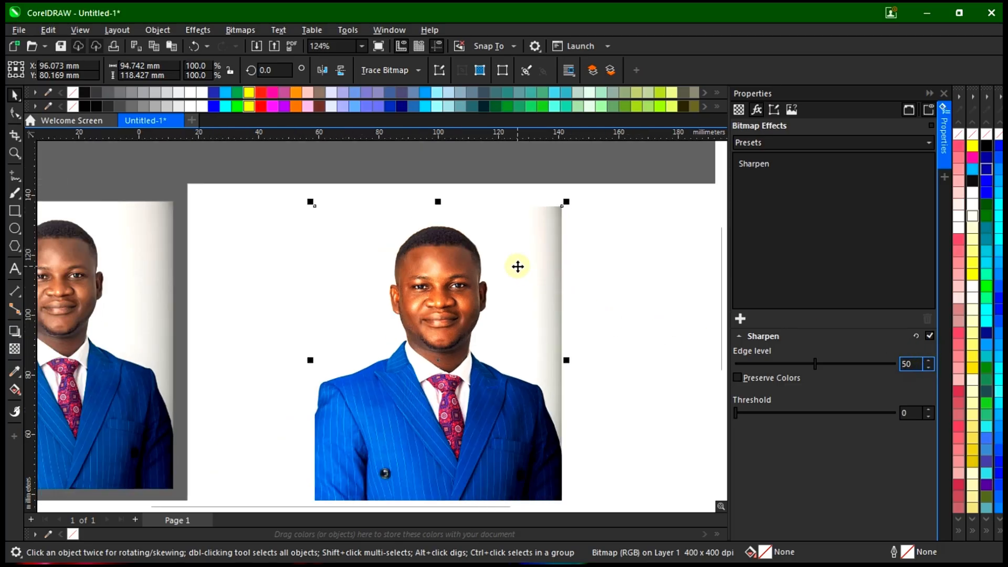
pyautogui.scroll(-1, 517, 266)
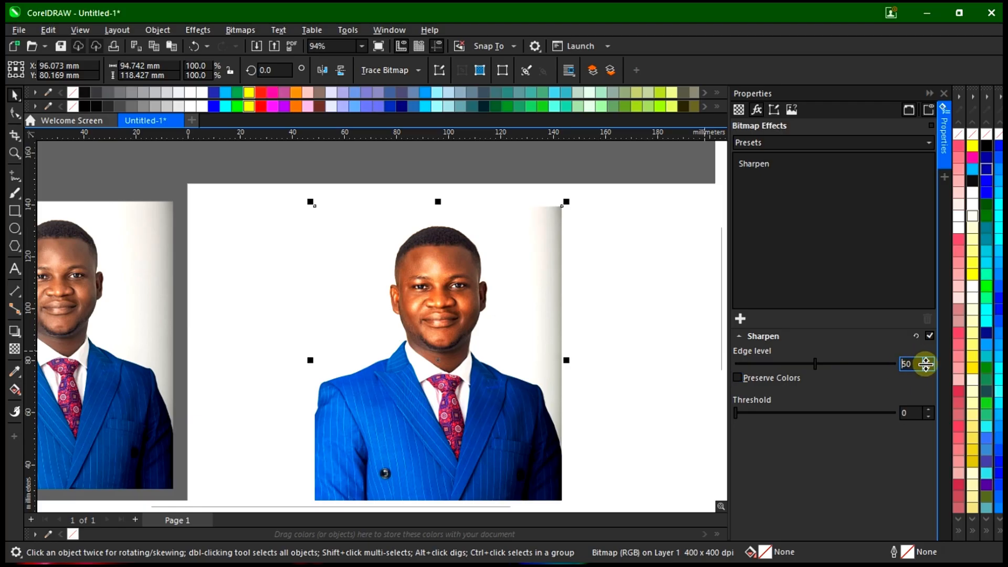
pyautogui.scroll(4, 482, 272)
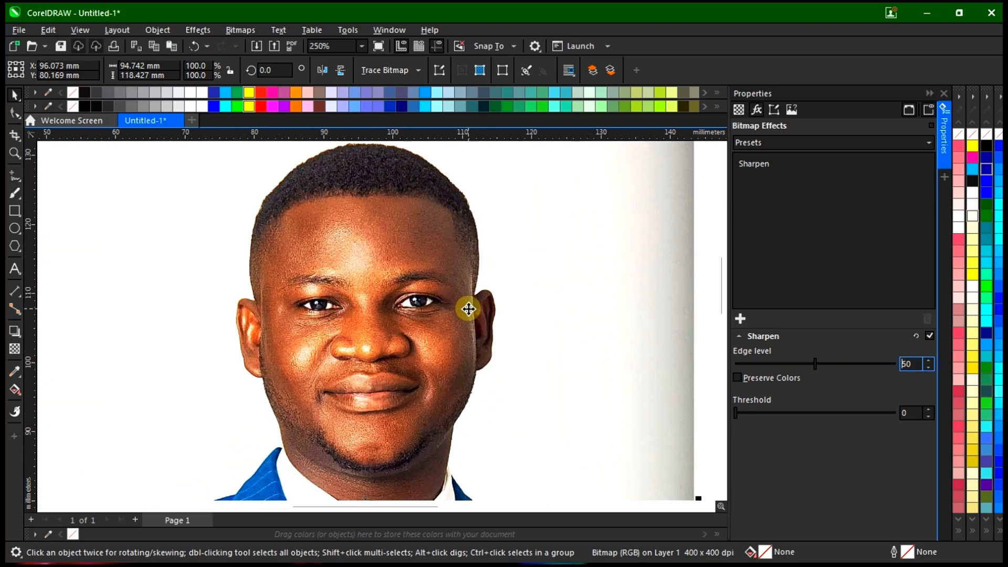
# Set the Sharpen effect's edge level to 55 and hide the bitmap effect settings
pyautogui.scroll(-2, 469, 308)
pyautogui.scroll(1, 357, 284)
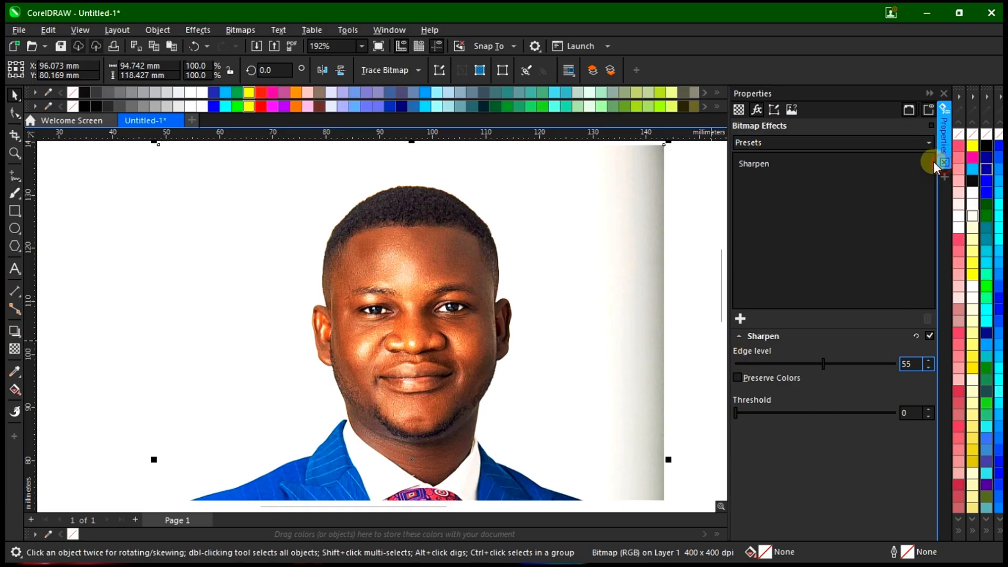
pyautogui.click(942, 162)
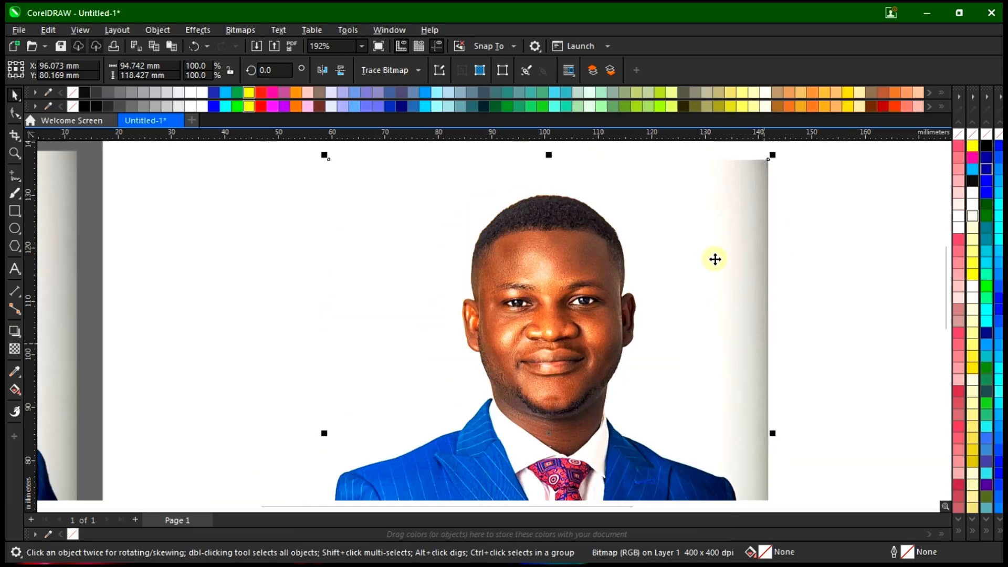
# Move the adjusted portrait to the right of the original so the two faces stand side by side
pyautogui.scroll(-3, 715, 258)
pyautogui.scroll(2, 420, 309)
pyautogui.moveTo(459, 281); pyautogui.dragTo(558, 260)
pyautogui.scroll(2, 710, 244)
pyautogui.moveTo(756, 252); pyautogui.dragTo(773, 274)
pyautogui.scroll(2, 849, 296)
pyautogui.scroll(-1, 397, 287)
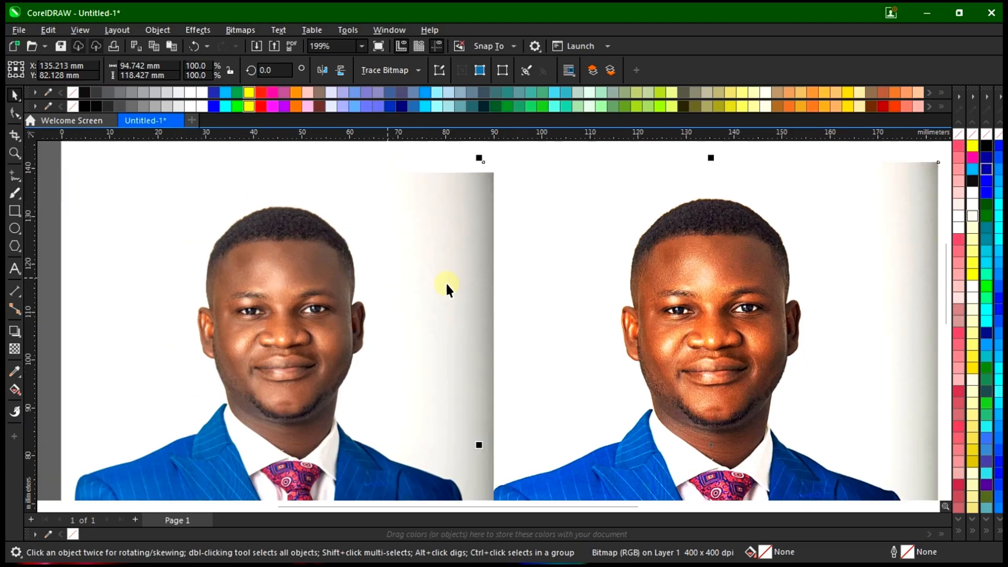
pyautogui.moveTo(720, 308); pyautogui.dragTo(636, 310)
# Compare the two faces up close and nudge the adjusted portrait slightly upward beside the original
pyautogui.scroll(1, 612, 321)
pyautogui.scroll(2, 241, 288)
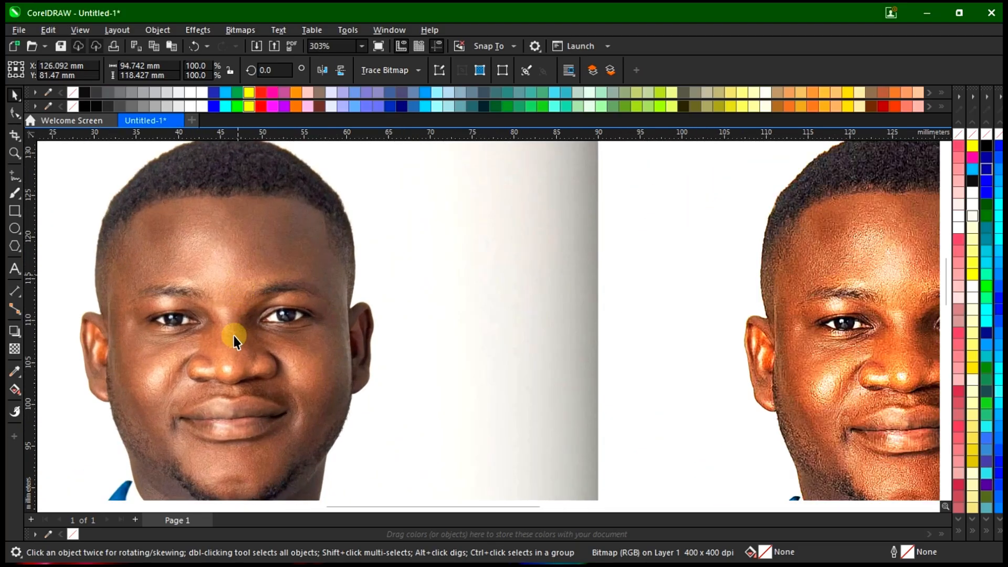
pyautogui.scroll(-3, 260, 275)
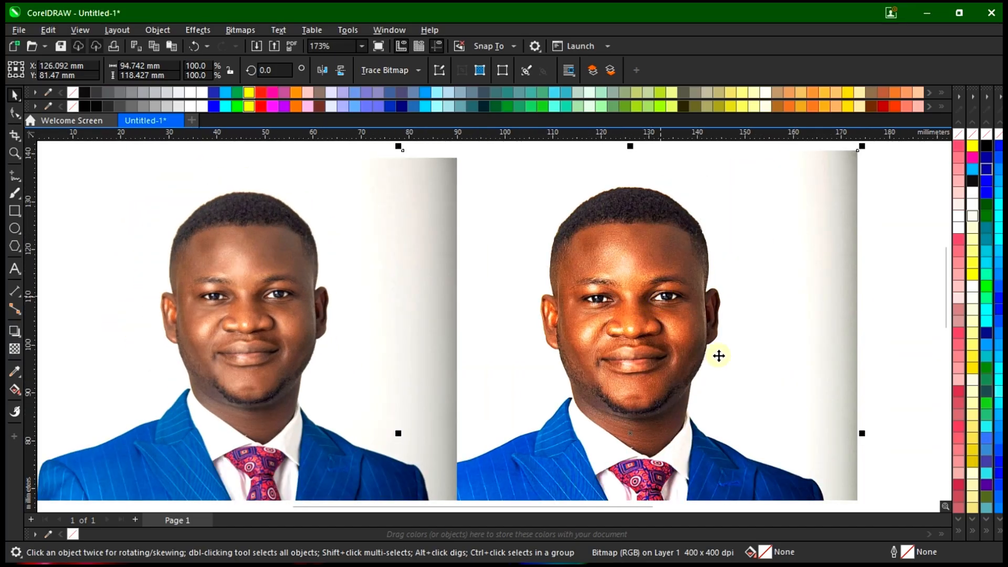
pyautogui.scroll(2, 659, 294)
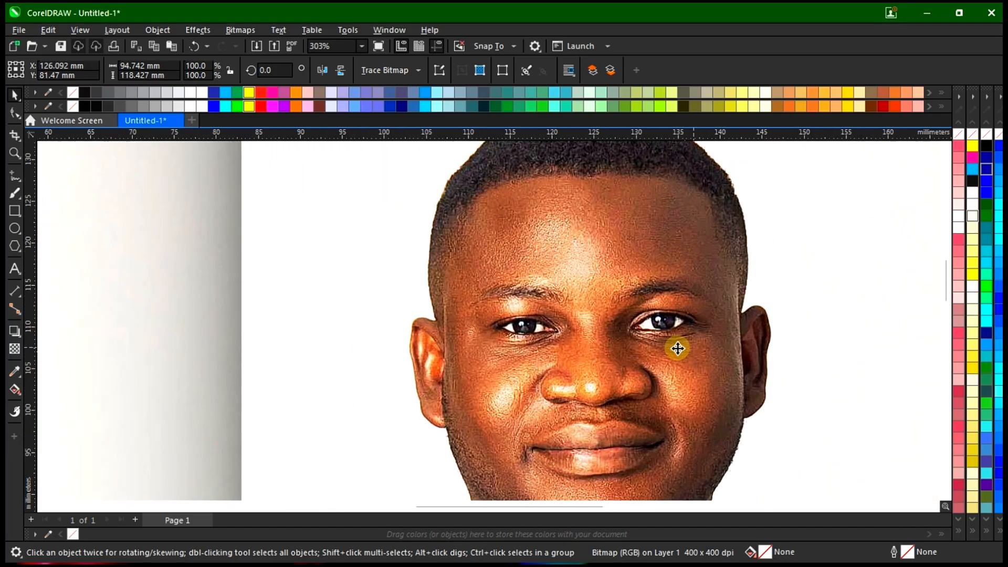
pyautogui.moveTo(653, 337); pyautogui.dragTo(632, 282)
pyautogui.scroll(-2, 631, 281)
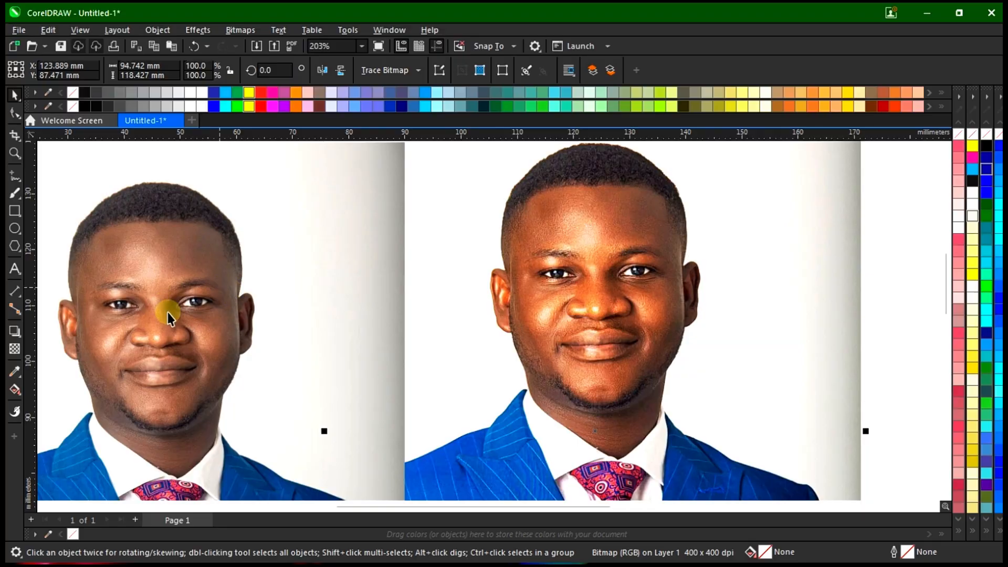
# Inspect the original face closely and reposition the original portrait just left of the adjusted one
pyautogui.scroll(3, 169, 314)
pyautogui.moveTo(179, 307); pyautogui.dragTo(221, 293)
pyautogui.scroll(-3, 291, 290)
pyautogui.moveTo(363, 308); pyautogui.dragTo(379, 303)
pyautogui.scroll(-2, 524, 315)
pyautogui.scroll(1, 490, 254)
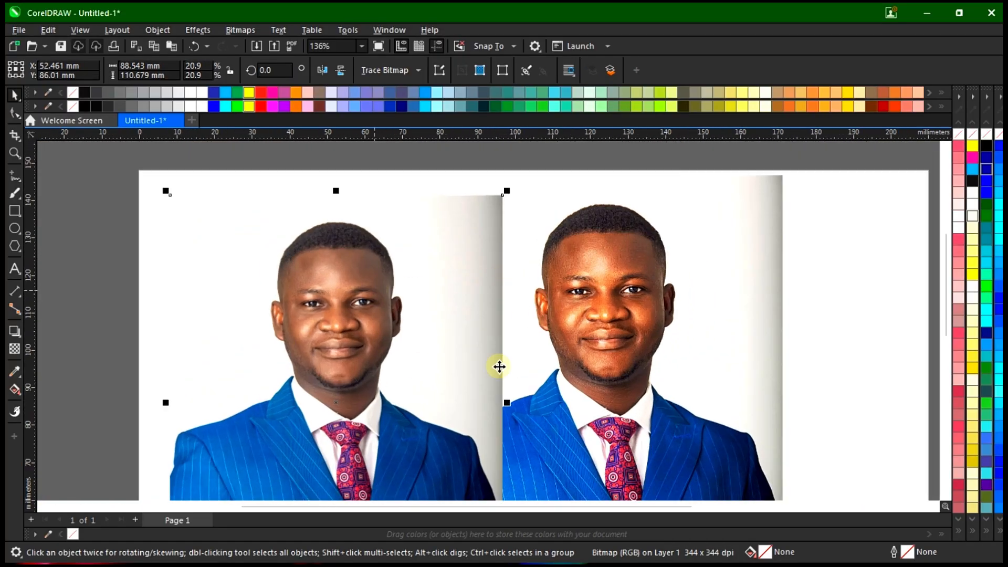
pyautogui.moveTo(445, 274); pyautogui.dragTo(425, 273)
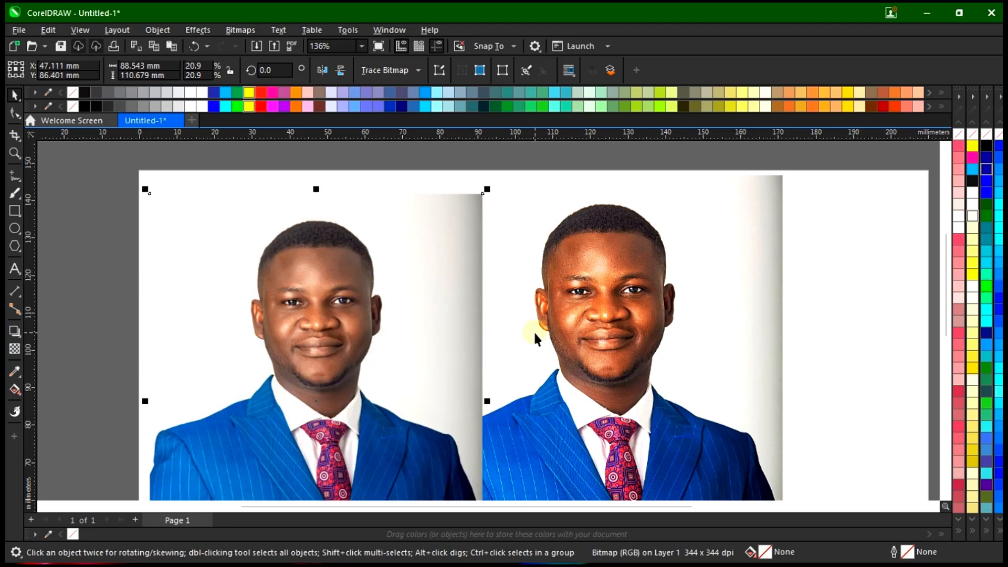
# Move the two portraits lower on the page with a clear gap between them
pyautogui.scroll(-2, 541, 290)
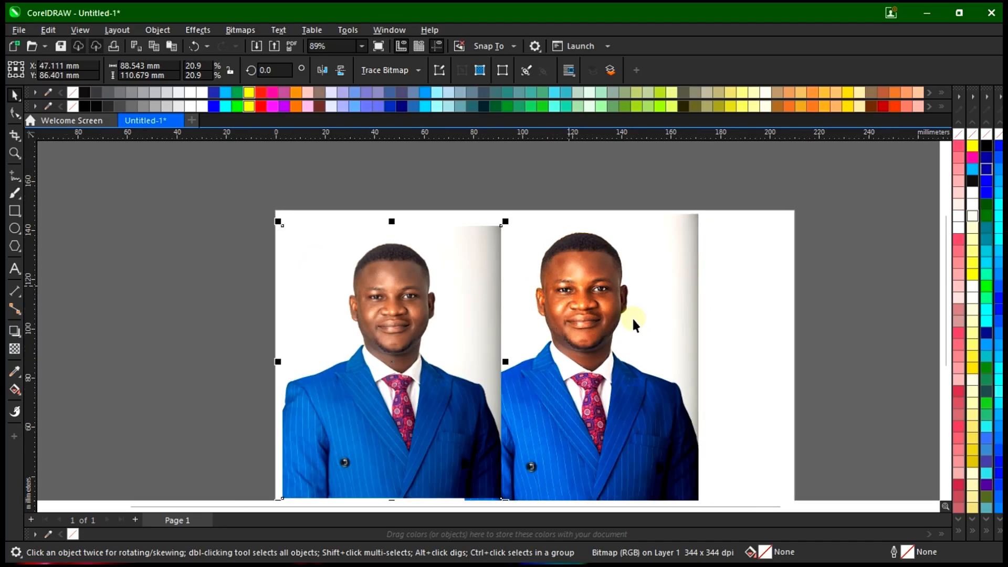
pyautogui.click(612, 292)
pyautogui.scroll(-1, 636, 286)
pyautogui.scroll(1, 598, 247)
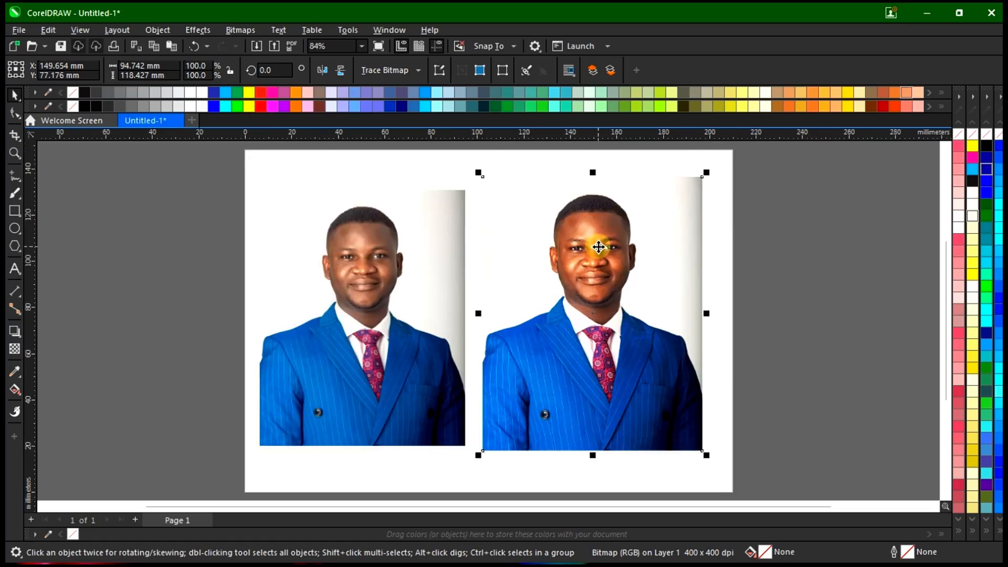
# Delete the original portrait and move the adjusted portrait closer to the page's centre
pyautogui.click(404, 325)
pyautogui.press('Delete')
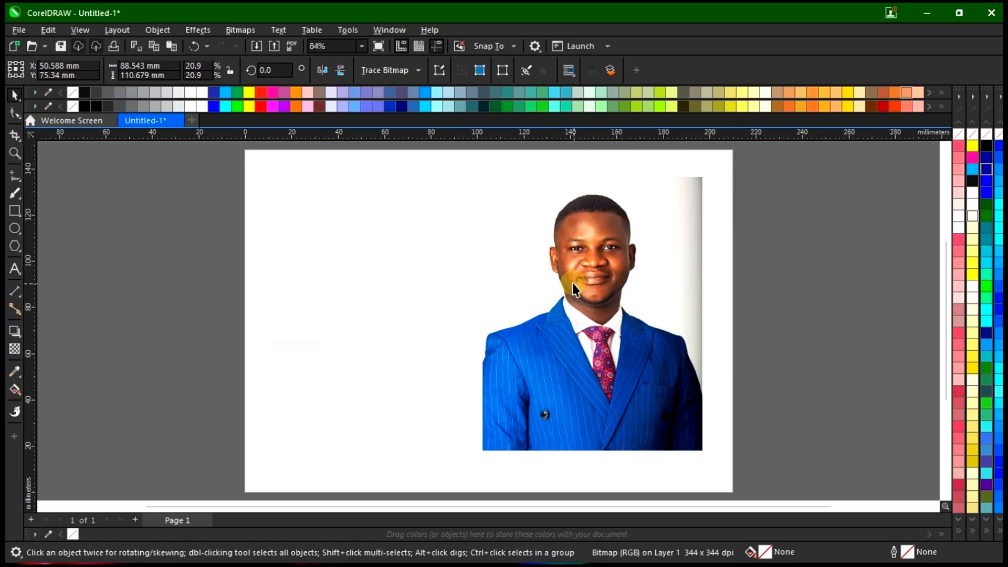
pyautogui.moveTo(591, 258); pyautogui.dragTo(533, 261)
# Examine the adjusted portrait's sharpness and skin tone up close and at full view
pyautogui.scroll(3, 525, 264)
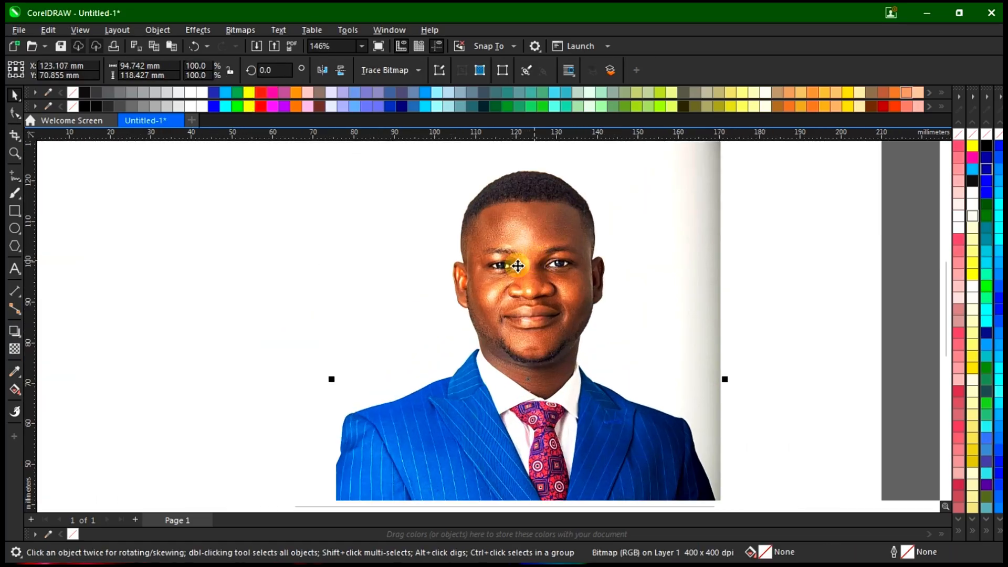
pyautogui.scroll(-3, 517, 266)
pyautogui.scroll(3, 520, 315)
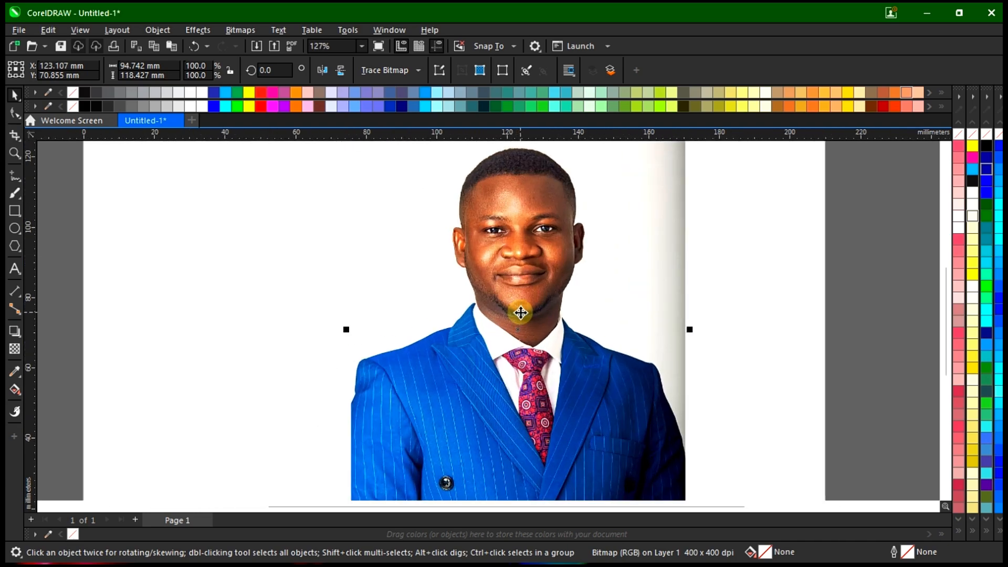
pyautogui.scroll(1, 551, 277)
pyautogui.scroll(-2, 551, 277)
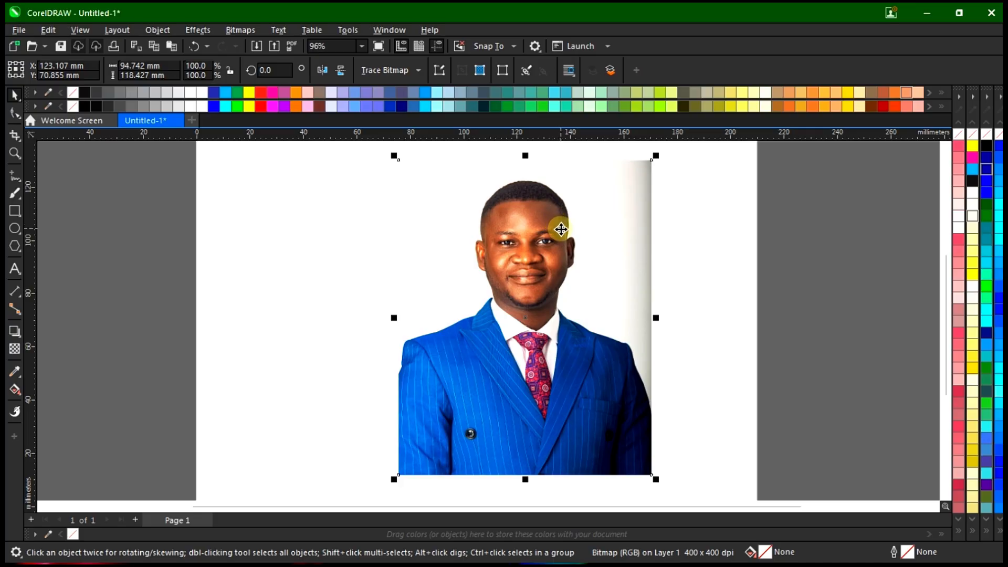
pyautogui.scroll(2, 530, 243)
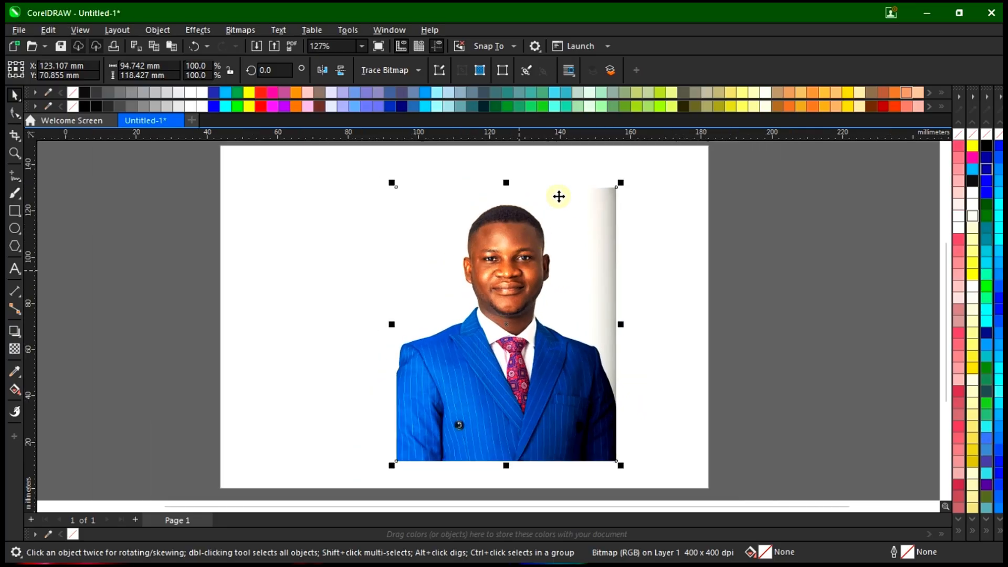
pyautogui.scroll(-2, 519, 252)
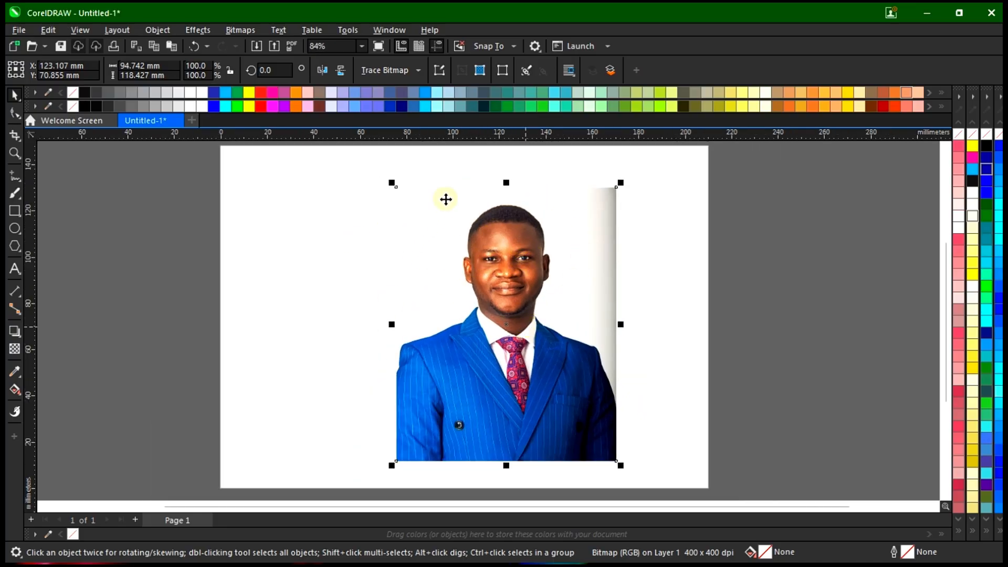
pyautogui.scroll(1, 540, 254)
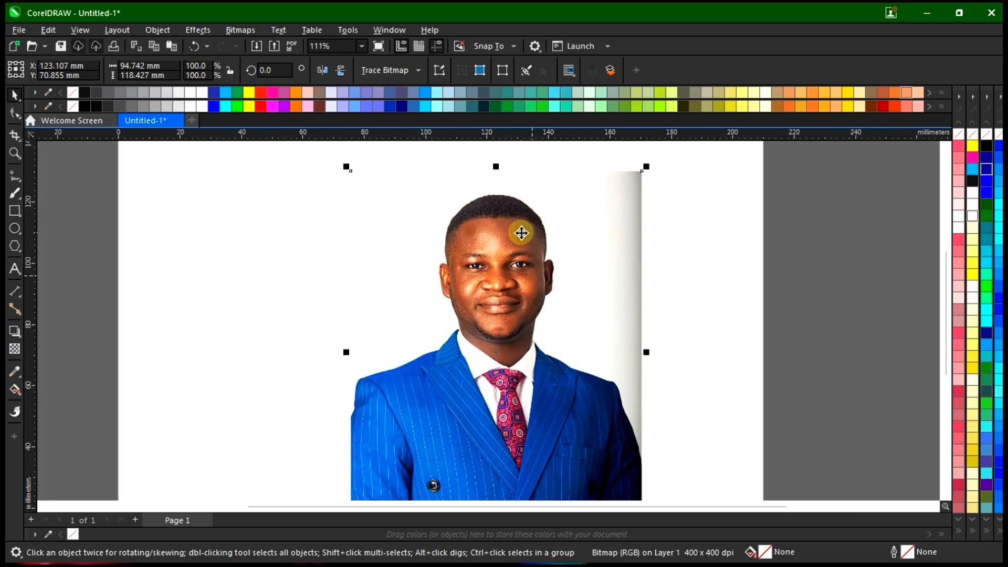
pyautogui.scroll(3, 521, 233)
pyautogui.scroll(-2, 514, 230)
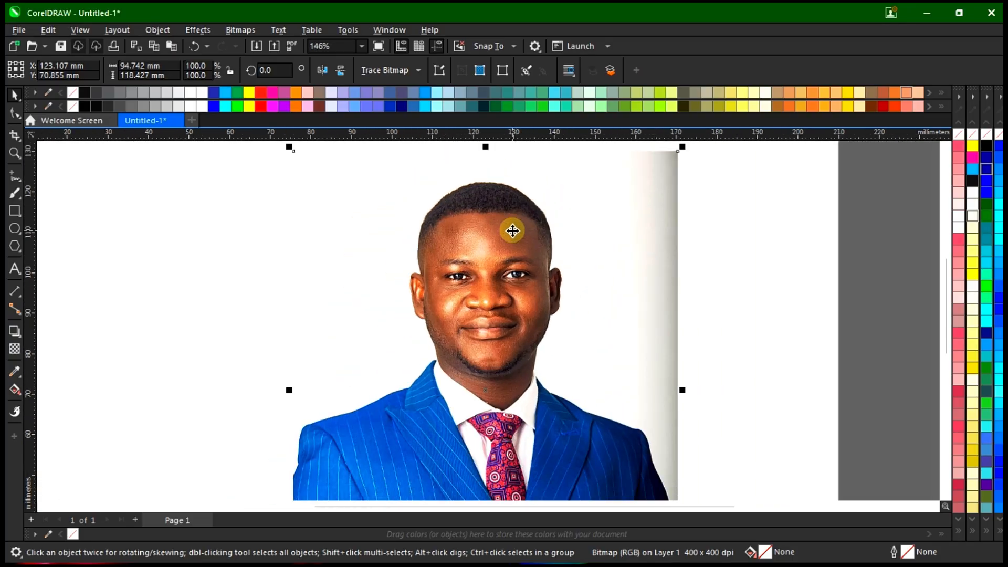
pyautogui.scroll(-3, 513, 230)
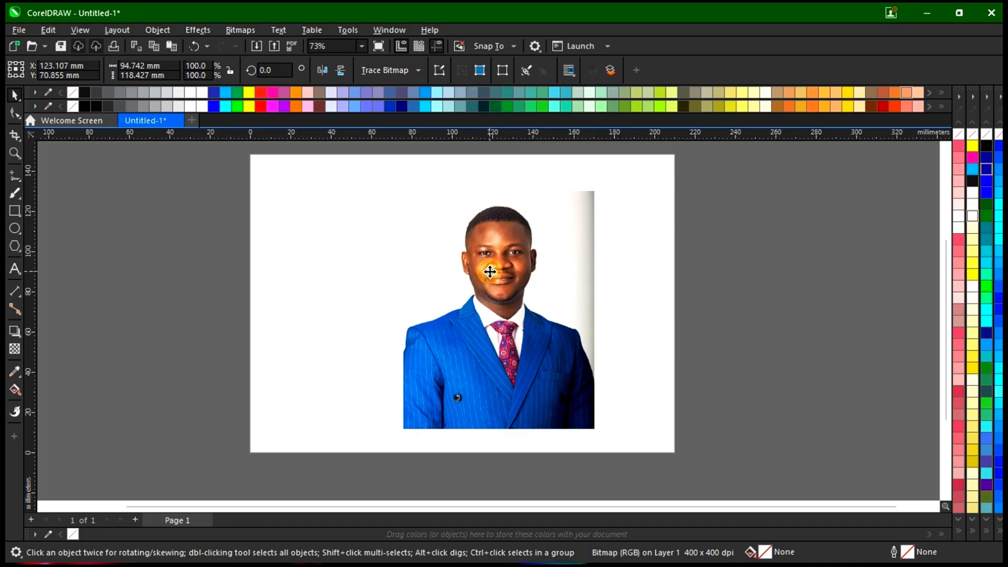
# Restore the deleted original portrait, arrange both versions side by side with a narrow gap, and clear the selection
pyautogui.moveTo(489, 272); pyautogui.dragTo(479, 268)
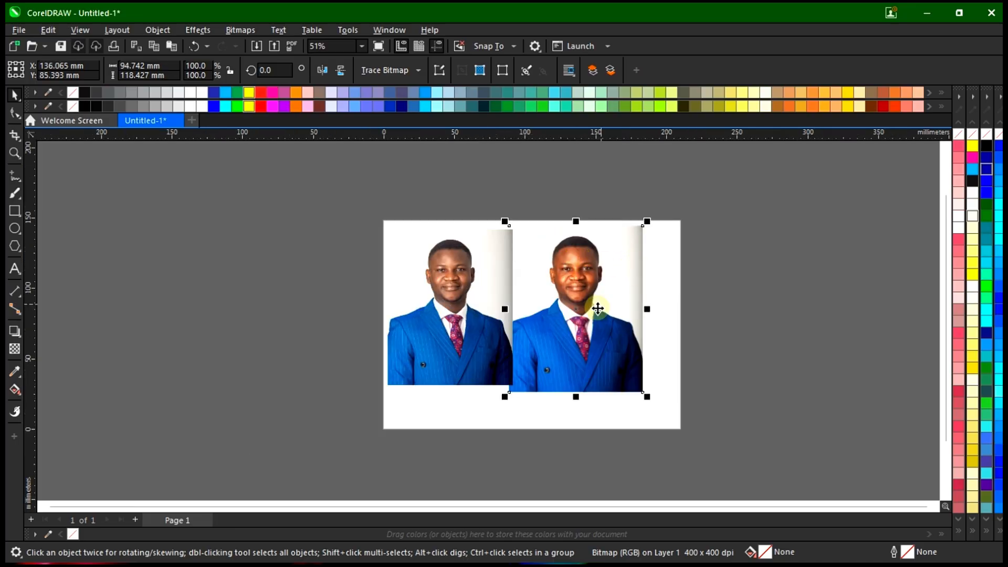
pyautogui.scroll(1, 579, 300)
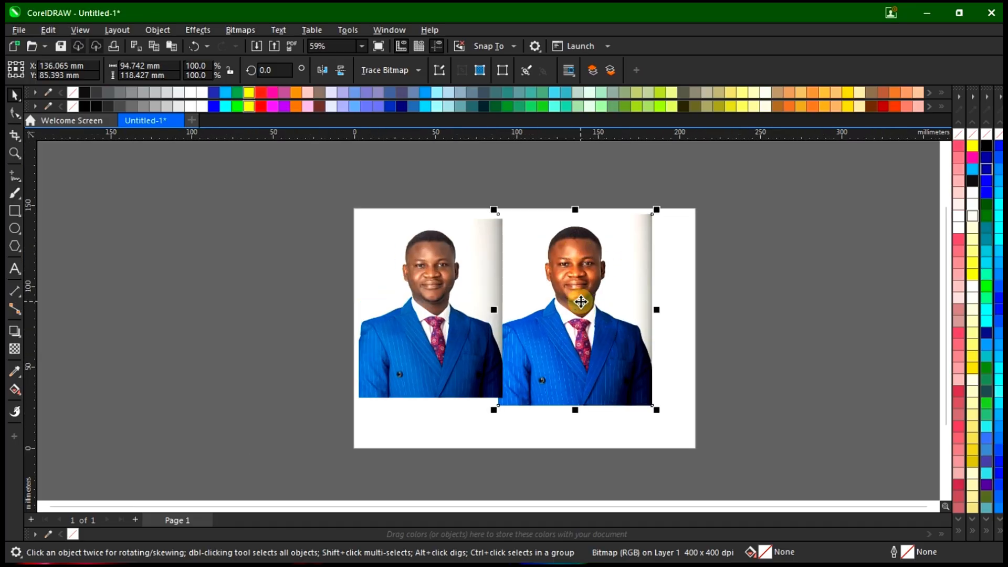
pyautogui.scroll(2, 580, 301)
pyautogui.moveTo(556, 254)
pyautogui.mouseDown()
pyautogui.moveTo(609, 218)
pyautogui.moveTo(540, 248)
pyautogui.mouseUp()
pyautogui.moveTo(385, 264); pyautogui.dragTo(393, 278)
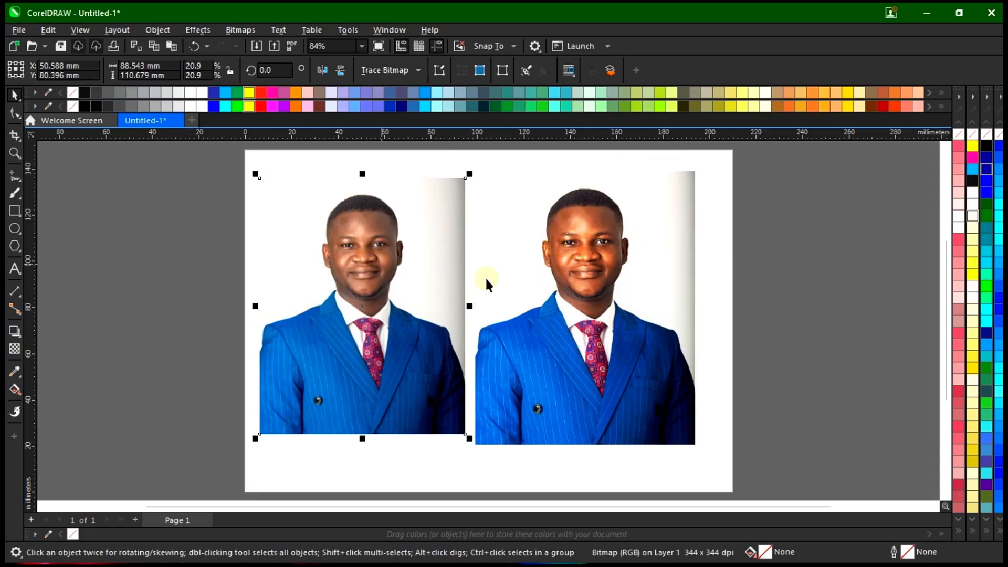
pyautogui.click(815, 279)
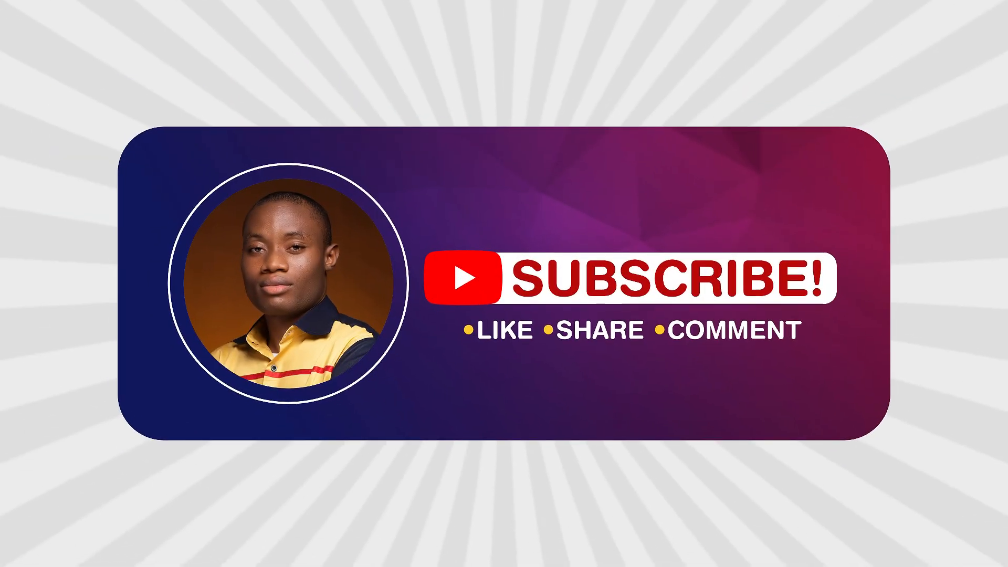